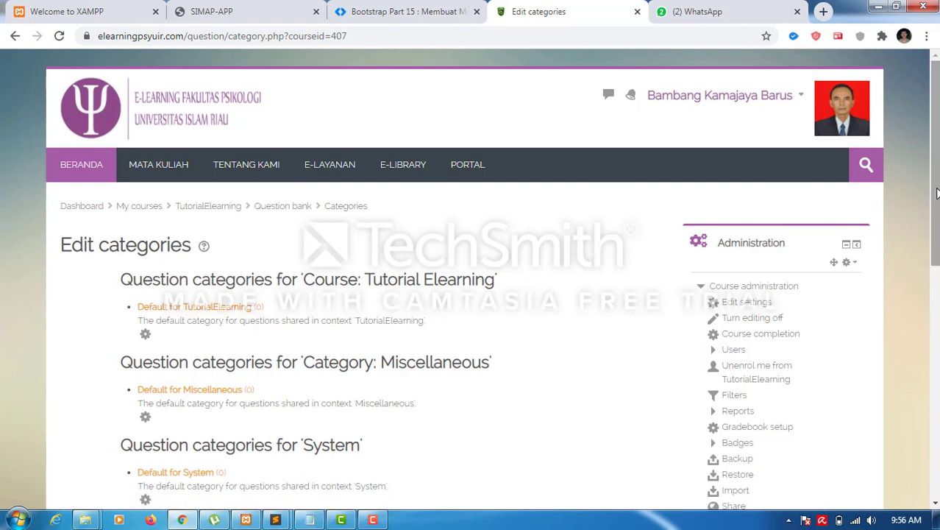
- Add a question category named "Soal Rupa-rupa" under the parent category Default for TutorialElearning
scroll(934, 191, down, 4)
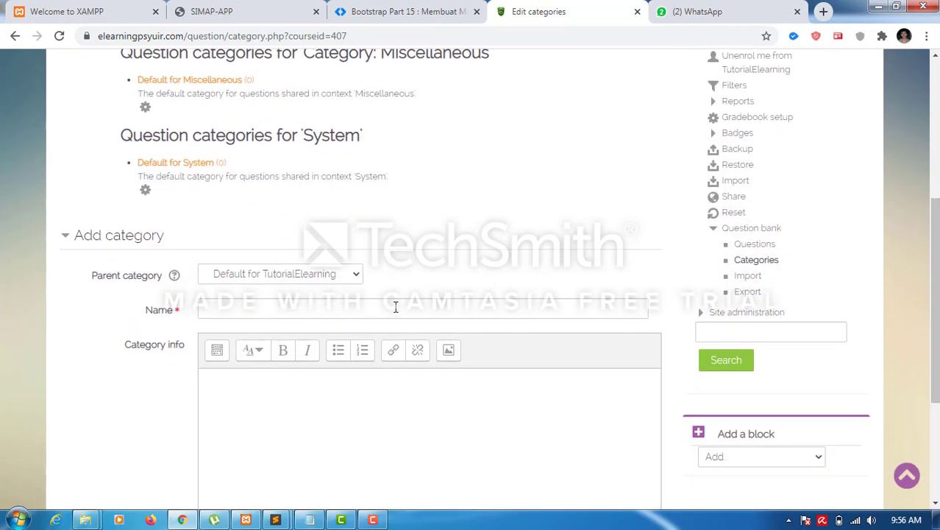
click(393, 307)
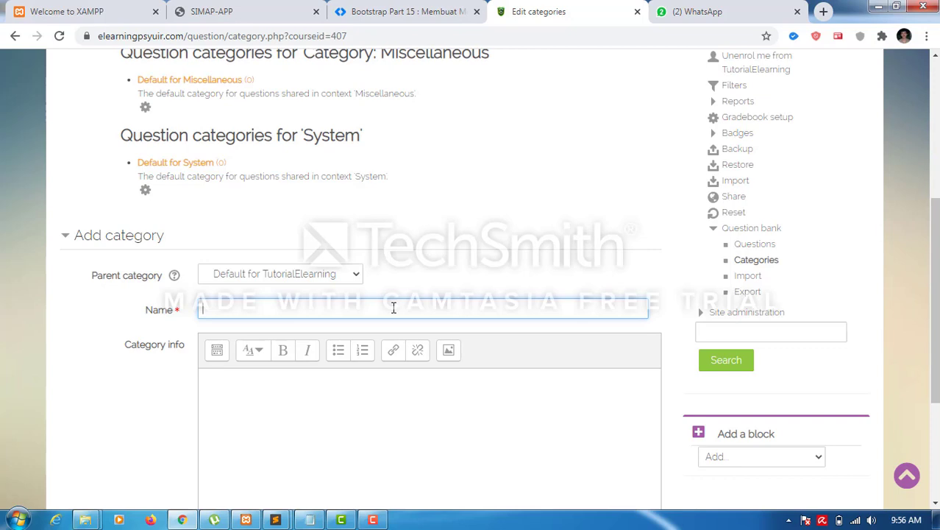
text(Sa)
text(oal Rula)
text(pa)
text(-rup)
text(a)
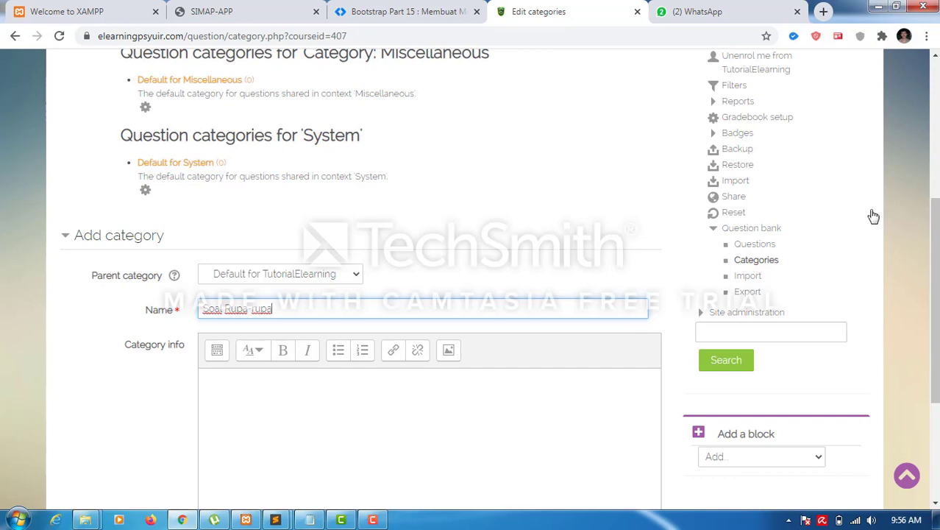
scroll(934, 294, down, 3)
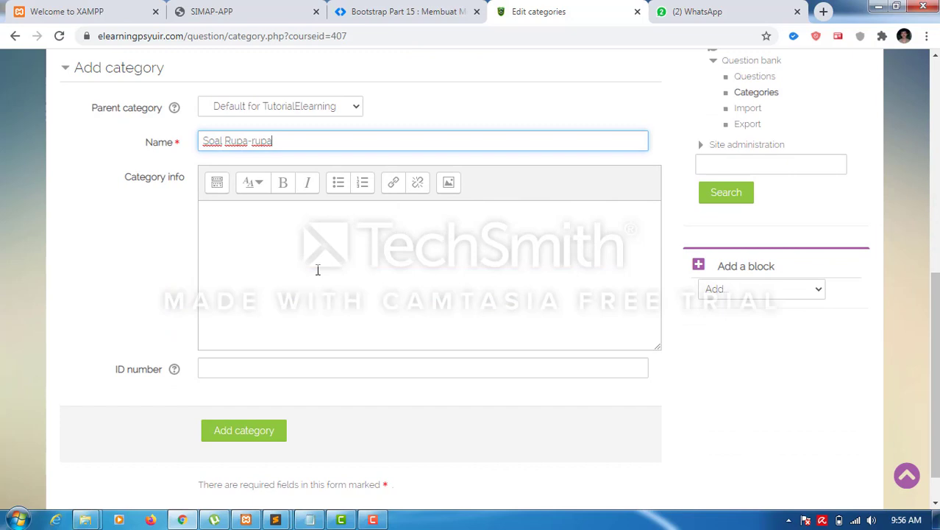
click(242, 433)
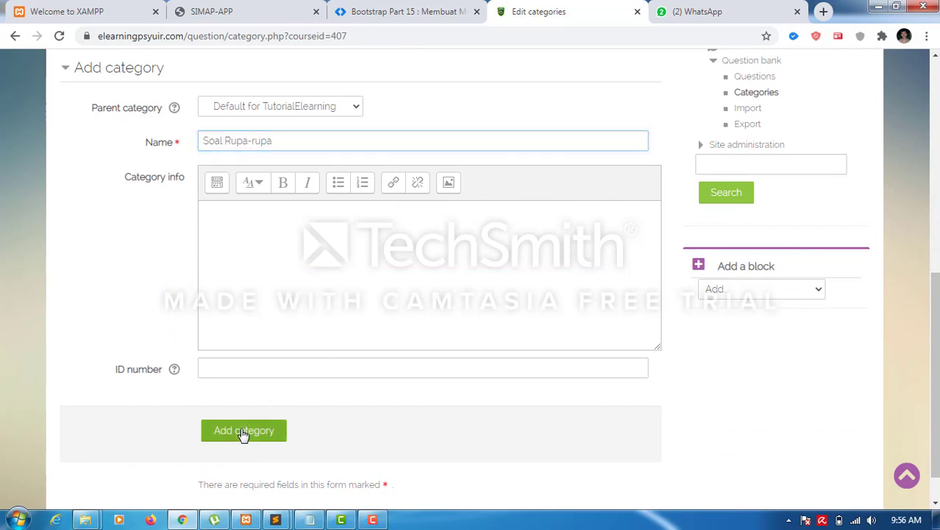
click(242, 433)
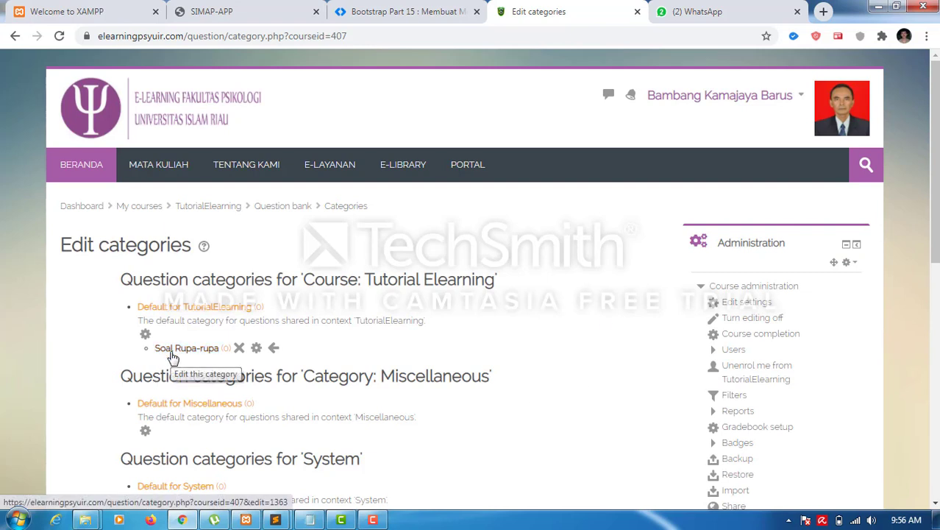
drag(934, 162, 935, 281)
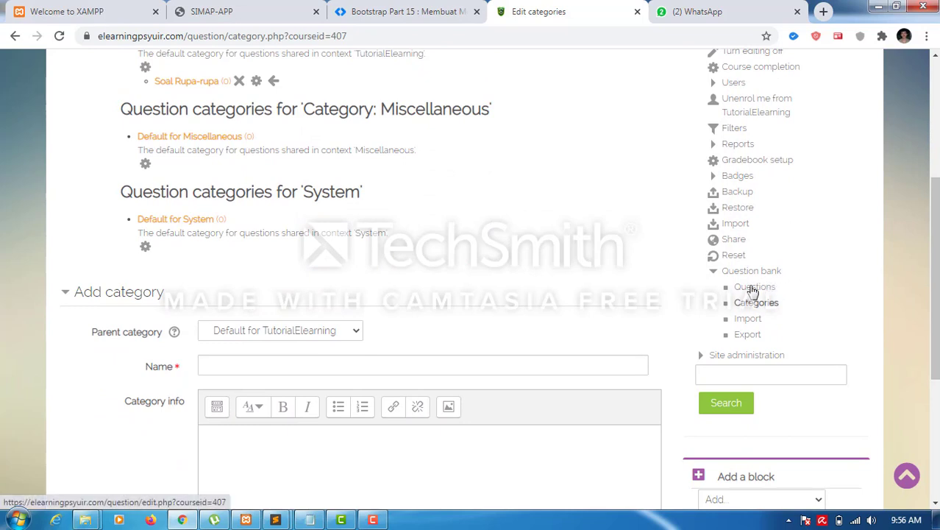
click(753, 291)
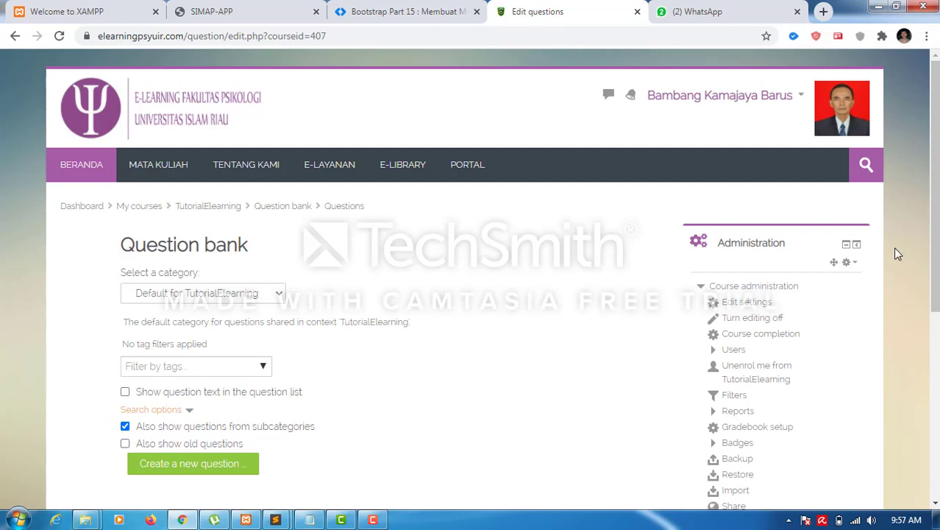
drag(934, 250, 935, 279)
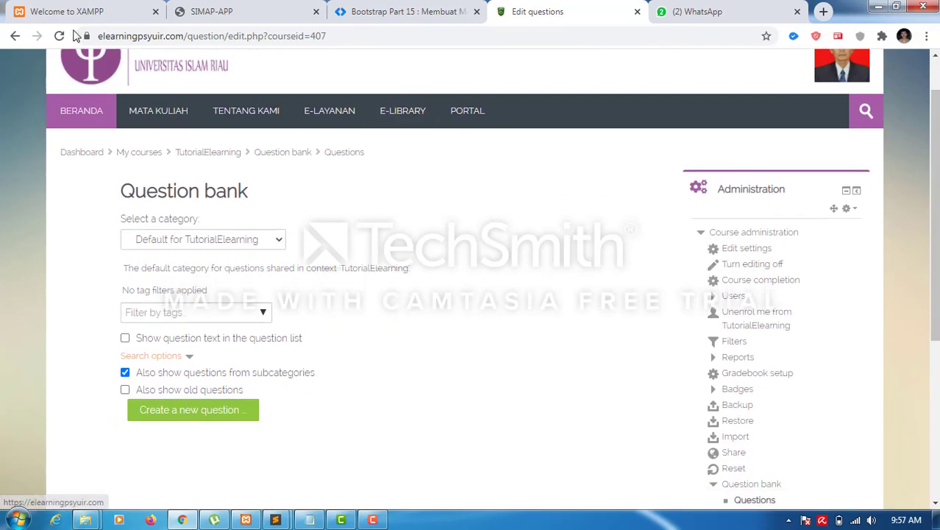
click(14, 37)
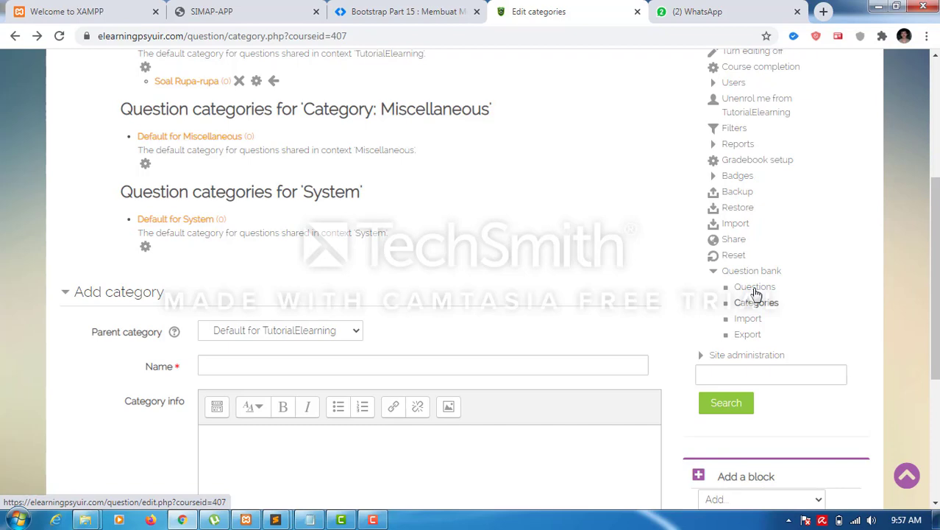
- Open the question bank's question list and start a new question of type Essay
click(756, 287)
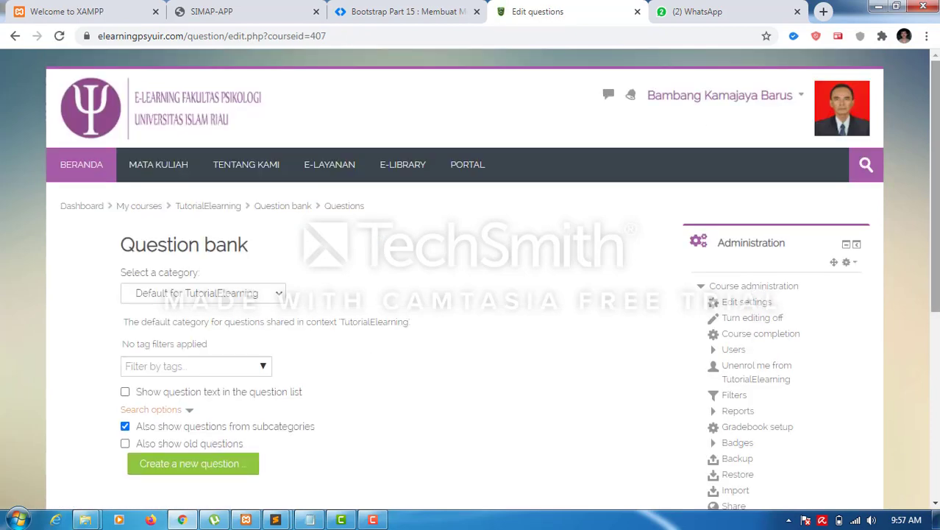
scroll(667, 265, down, 2)
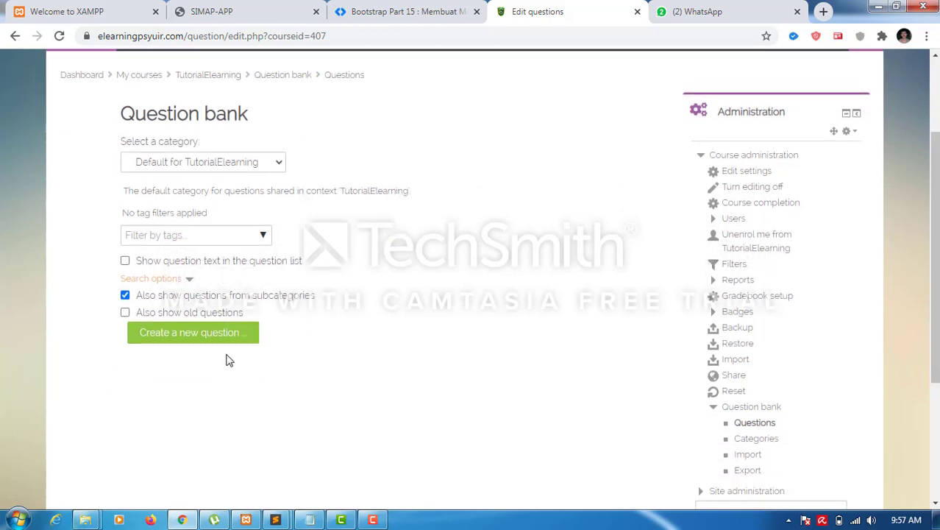
click(191, 340)
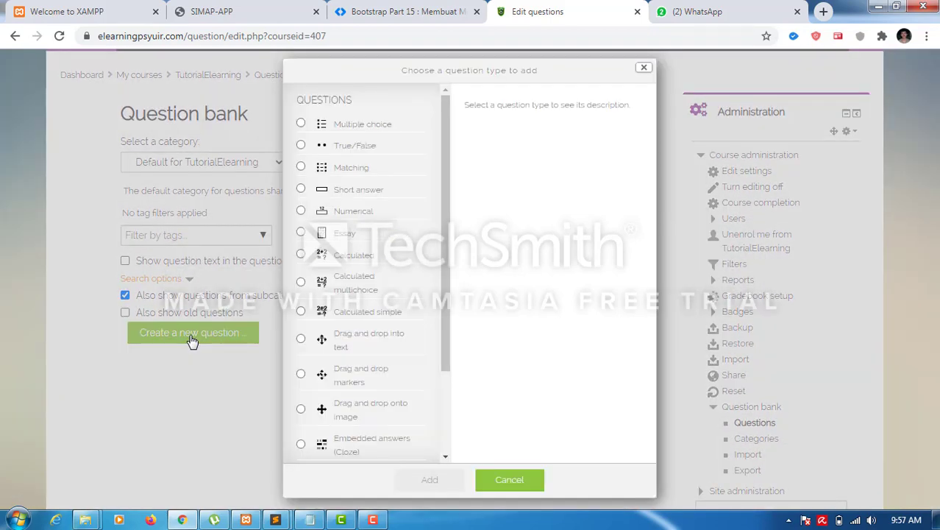
click(301, 233)
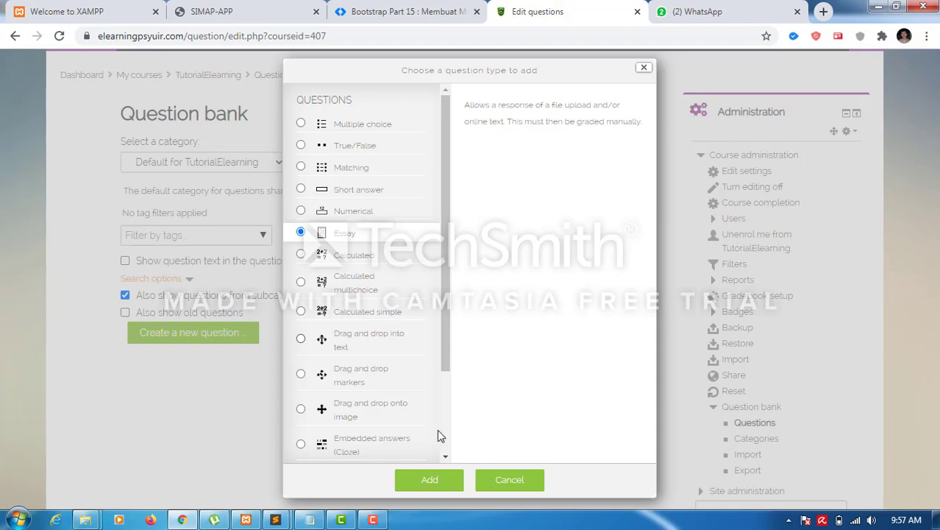
click(431, 488)
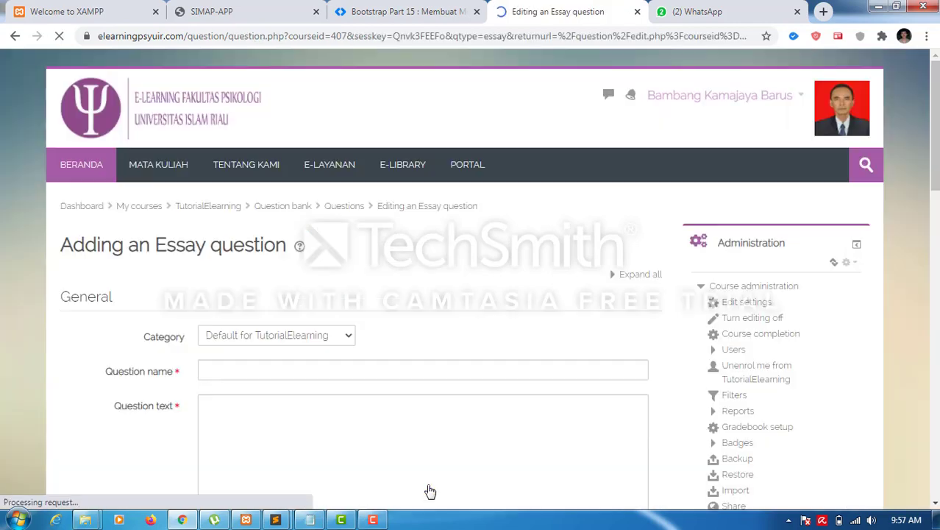
- Name the new essay question 1
scroll(536, 168, down, 4)
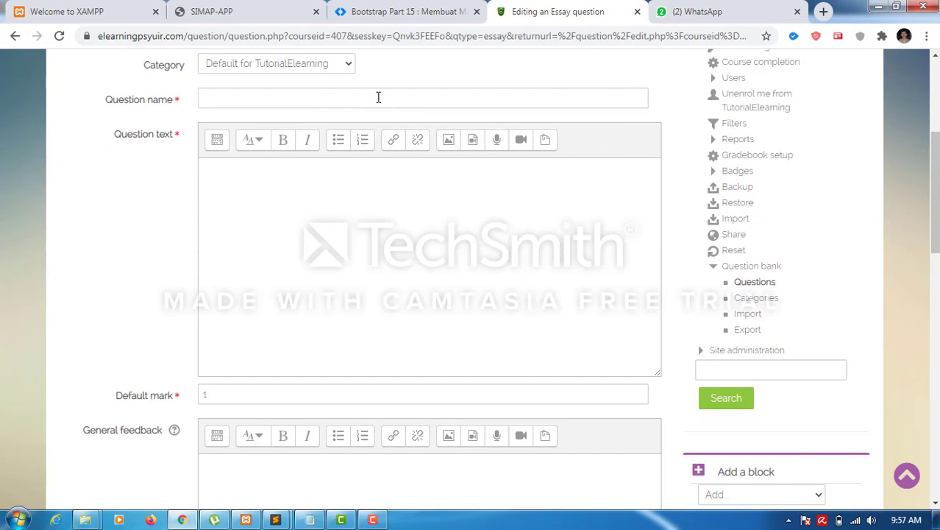
click(378, 98)
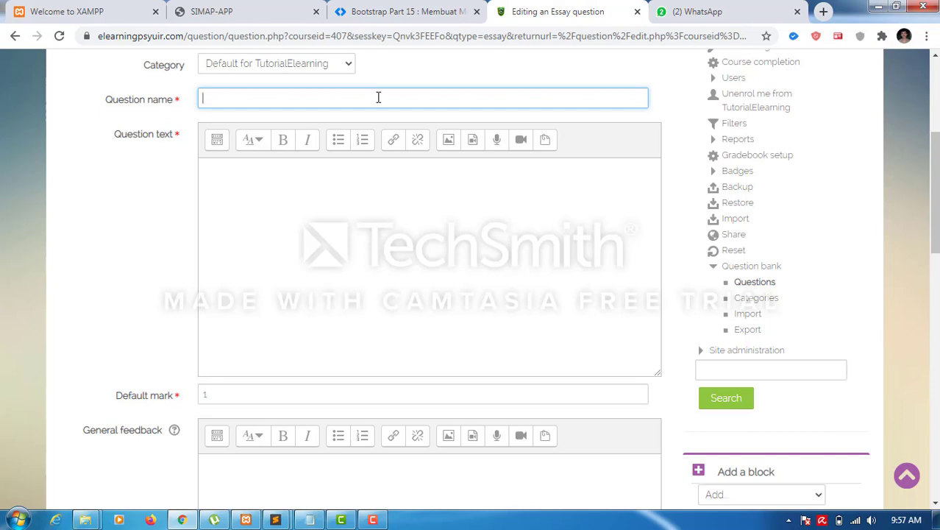
text(1)
- Copy the first question, about the cause of aggression, from the bank soal file in Notepad into the essay's question text
click(301, 192)
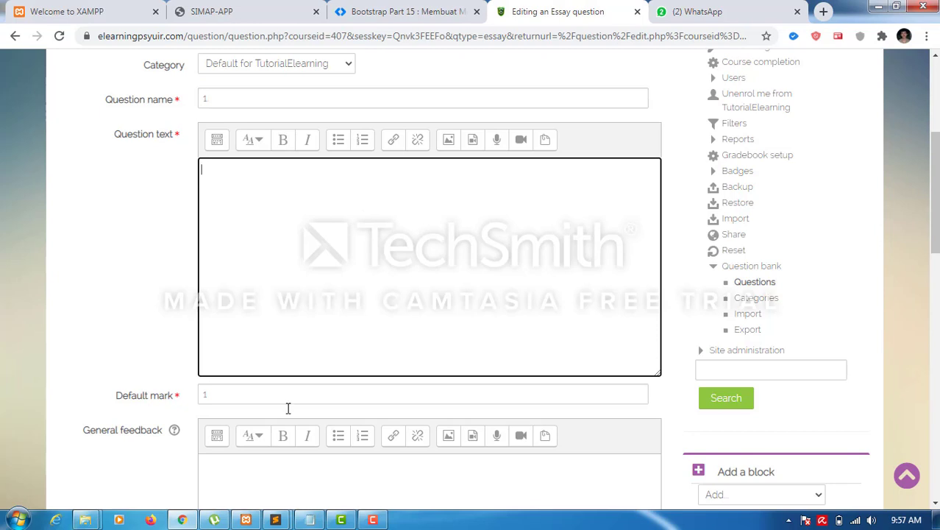
click(309, 519)
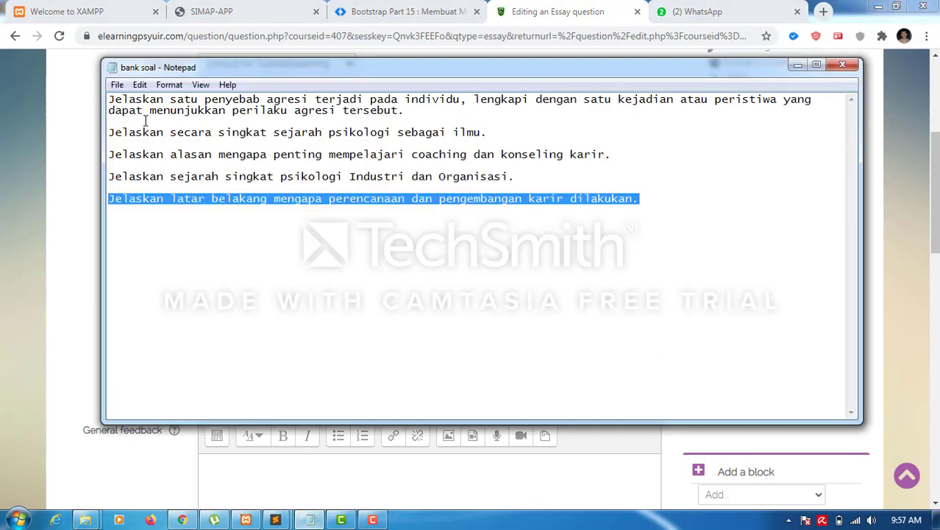
drag(108, 99, 454, 109)
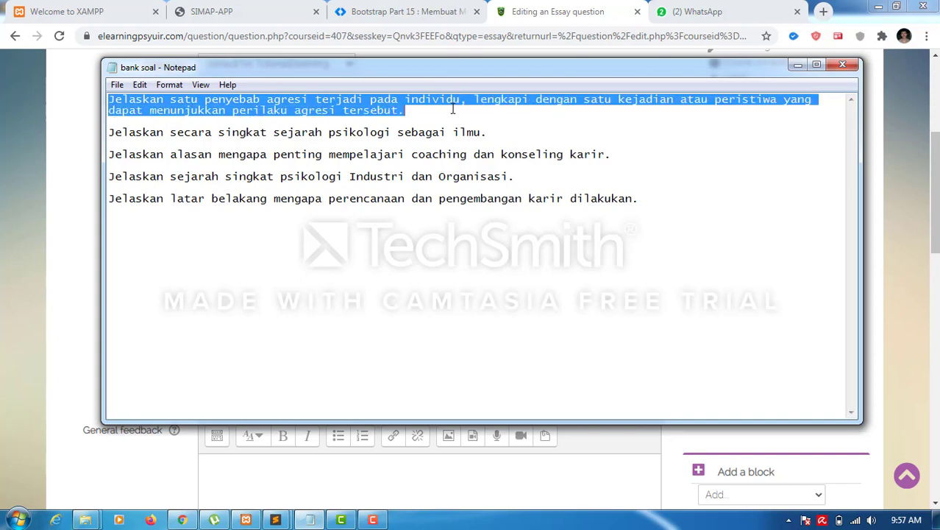
click(101, 465)
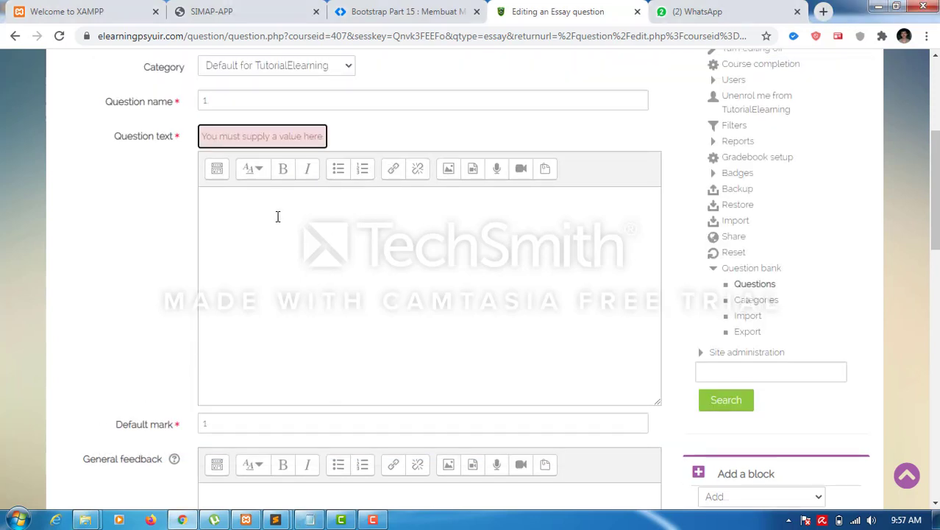
click(267, 239)
text(Jelaskan satu penyebab agresi terjadi pada individu. lengkapi dengan satu kejadian atau peristiwa yang  dapat menunjukkan perilaku agresi tersebut.)
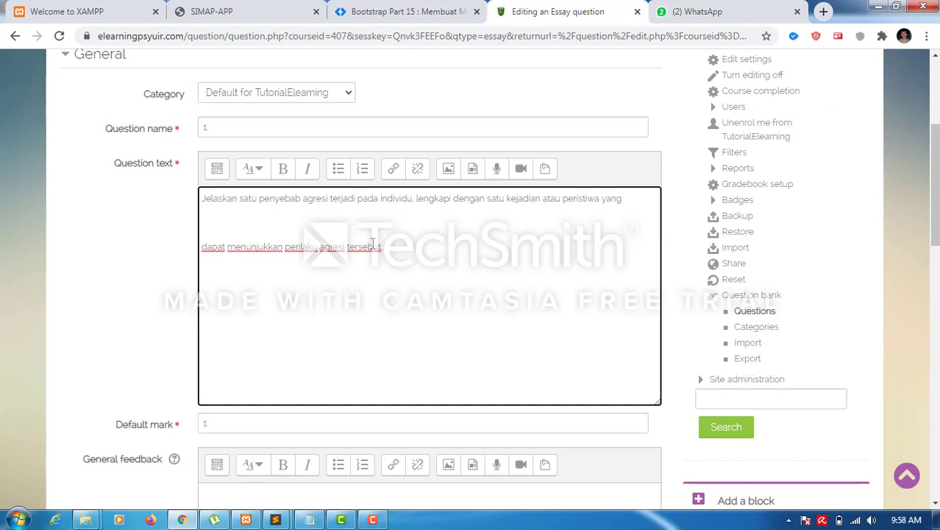
- Remove the line breaks before "dapat" to join the question text into one paragraph
click(204, 247)
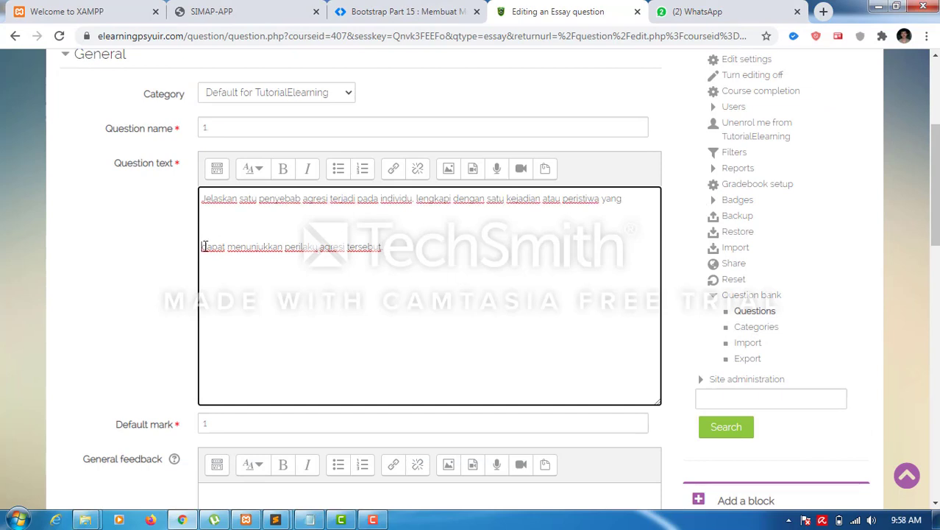
key(BackSpace)
key(BackSpace)
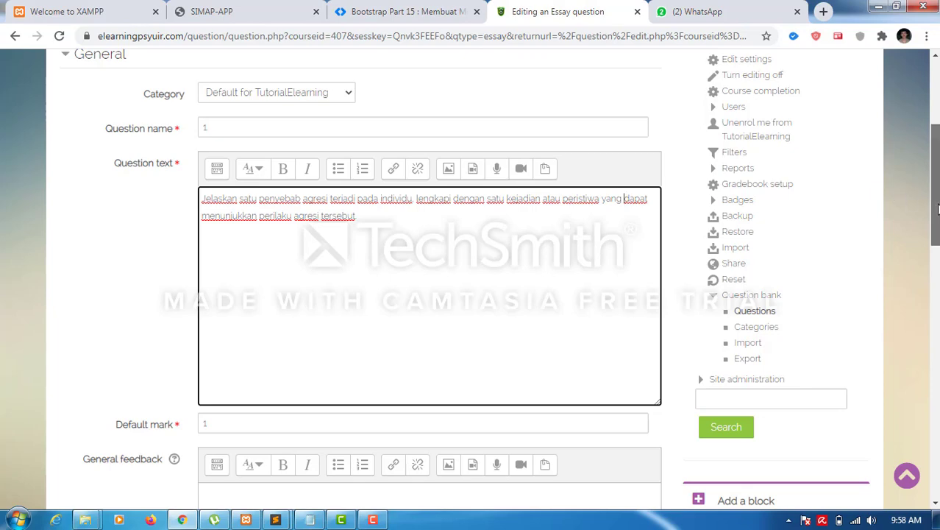
- Set the question's default mark to 4 and save the essay question
scroll(937, 209, down, 3)
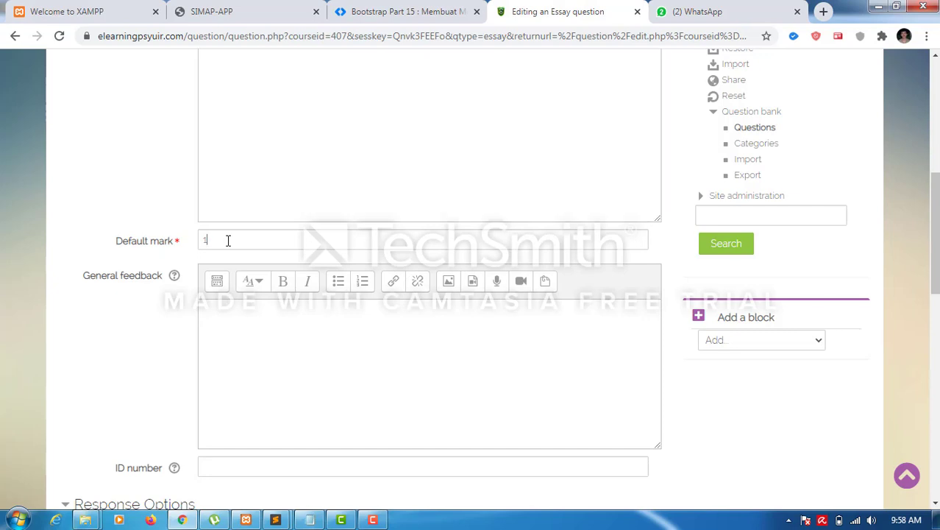
drag(227, 241, 197, 244)
text(4)
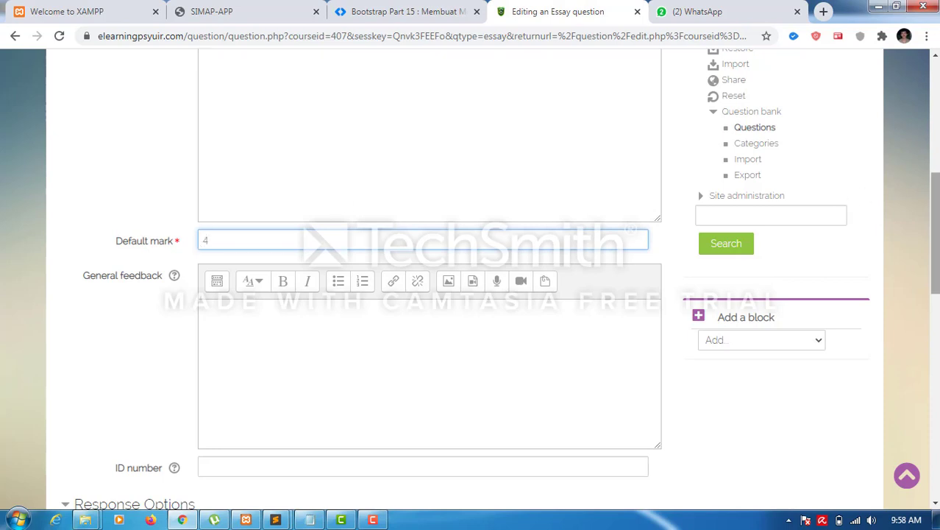
drag(928, 211, 930, 398)
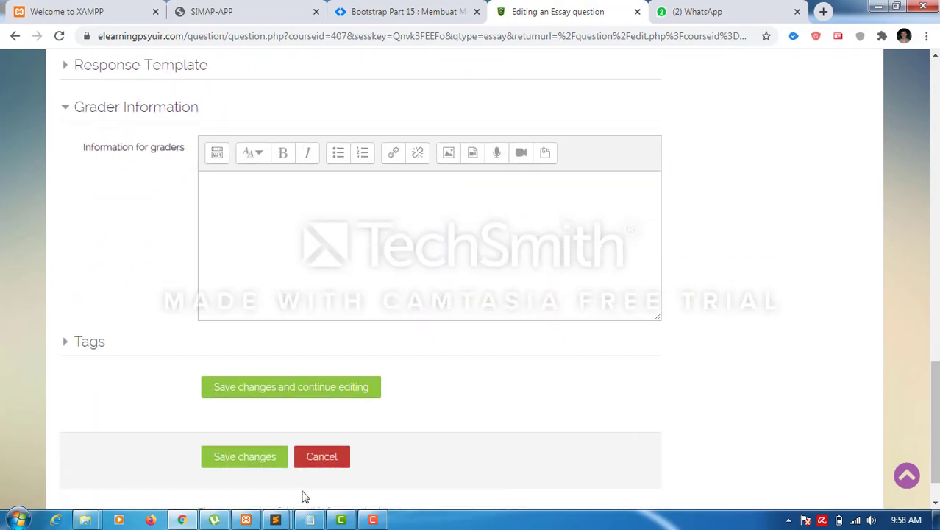
click(249, 459)
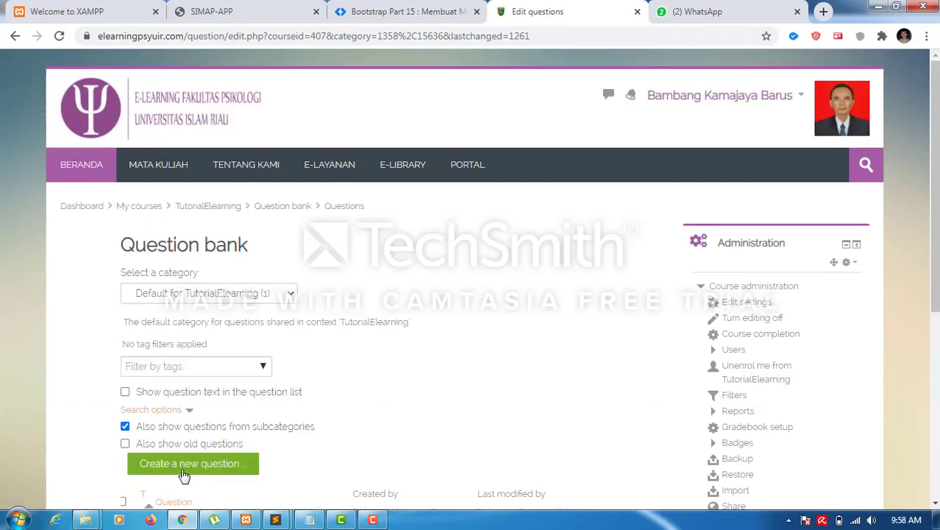
- Start another Essay question in the question bank and name it 2
scroll(349, 324, down, 2)
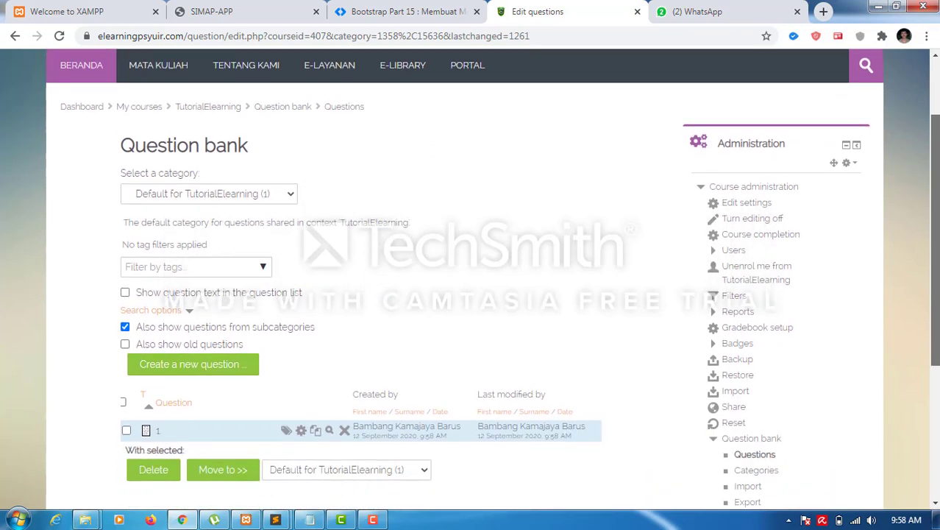
click(158, 319)
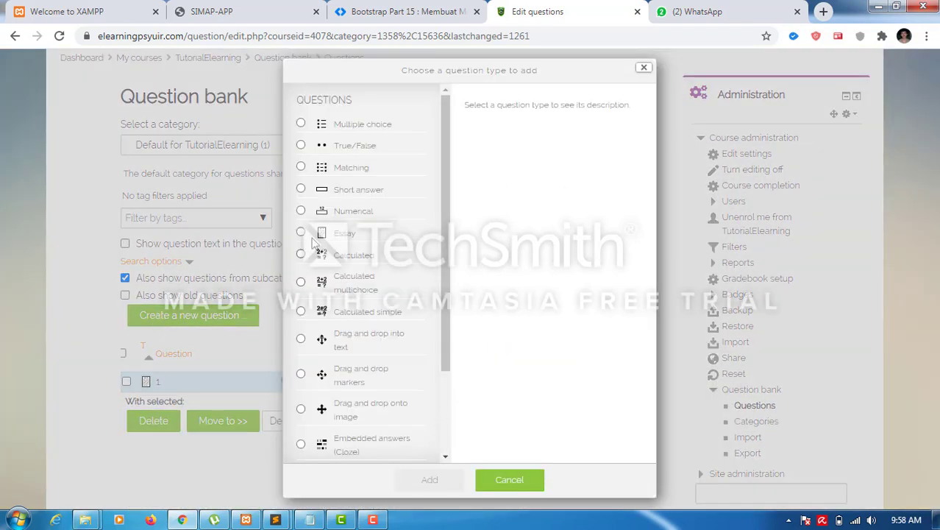
click(301, 233)
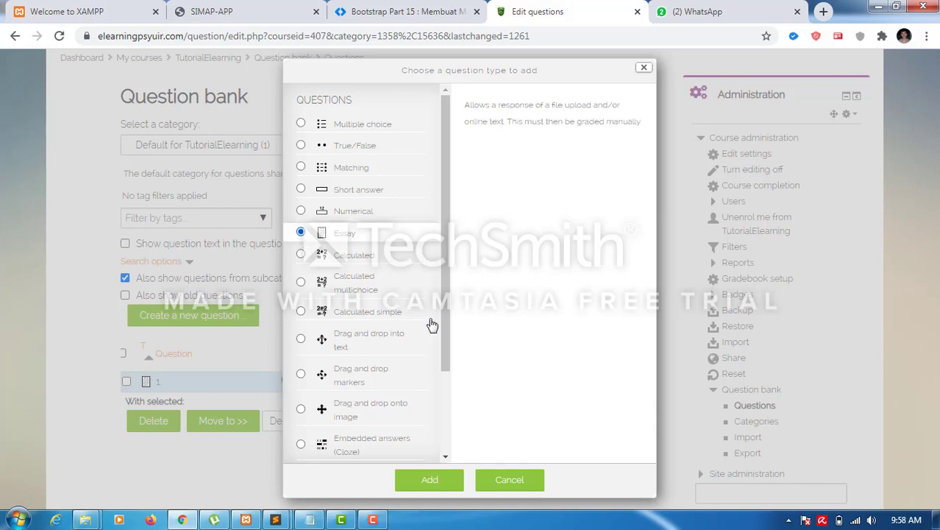
click(419, 484)
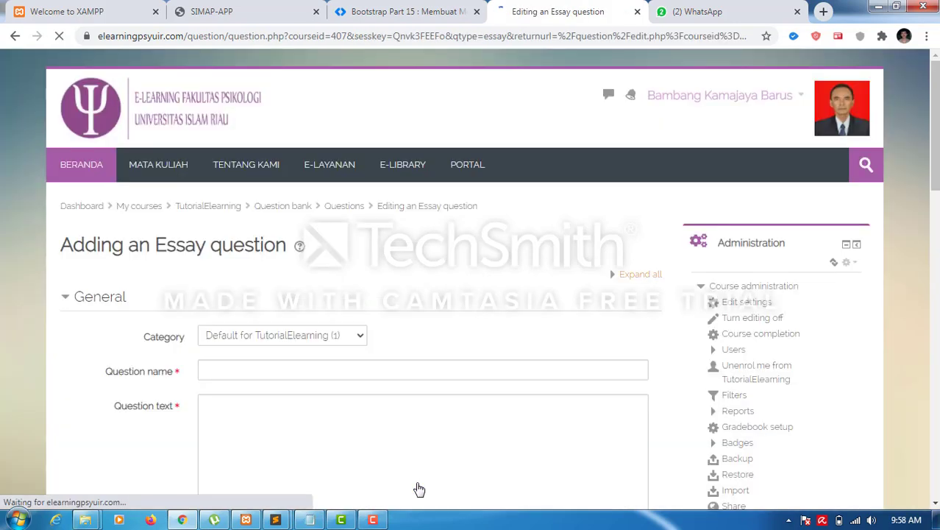
click(293, 365)
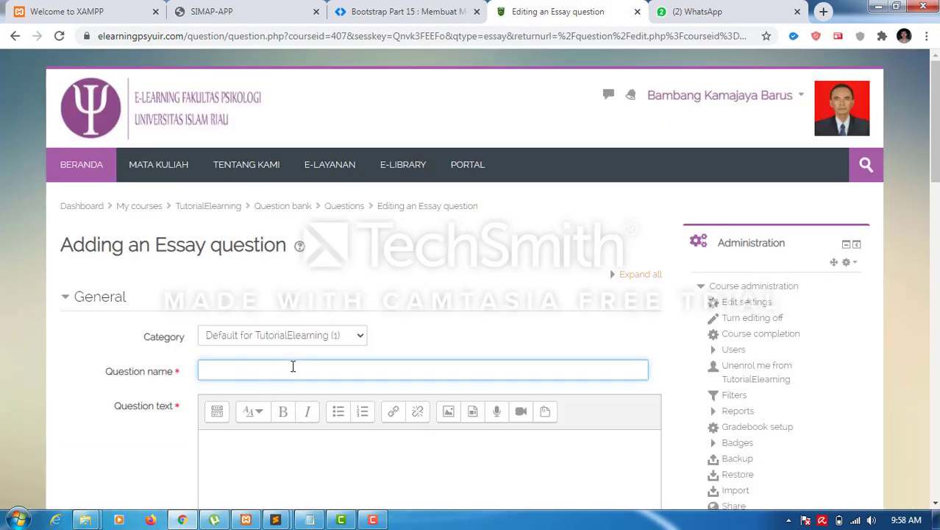
text(2)
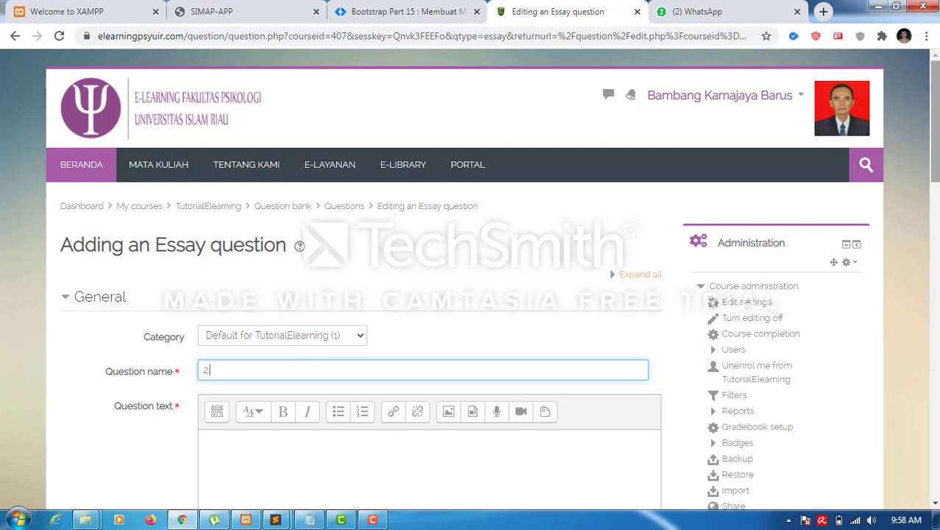
scroll(293, 366, down, 3)
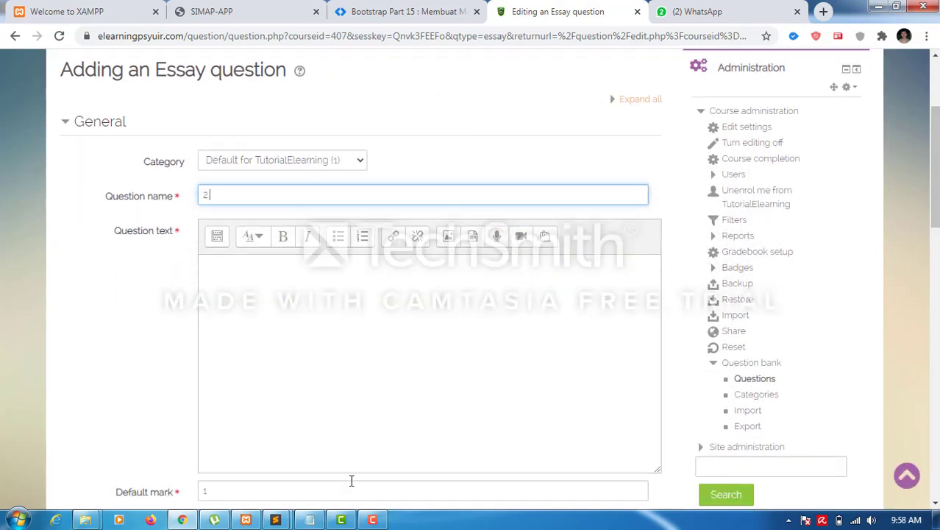
- Copy the second question, "Jelaskan secara singkat sejarah psikologi sebagai ilmu.", from the bank soal file in Notepad into question 2's question text
click(320, 523)
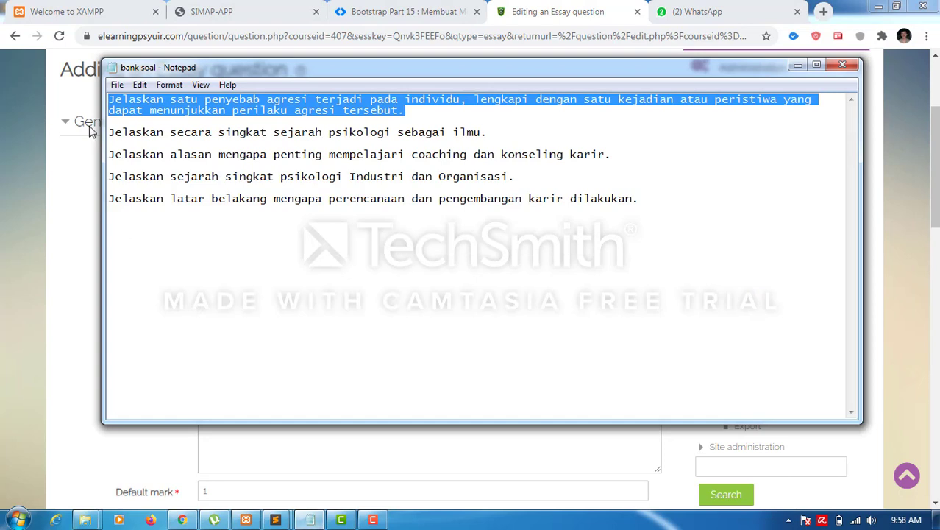
drag(109, 132, 495, 134)
key(ctrl+c)
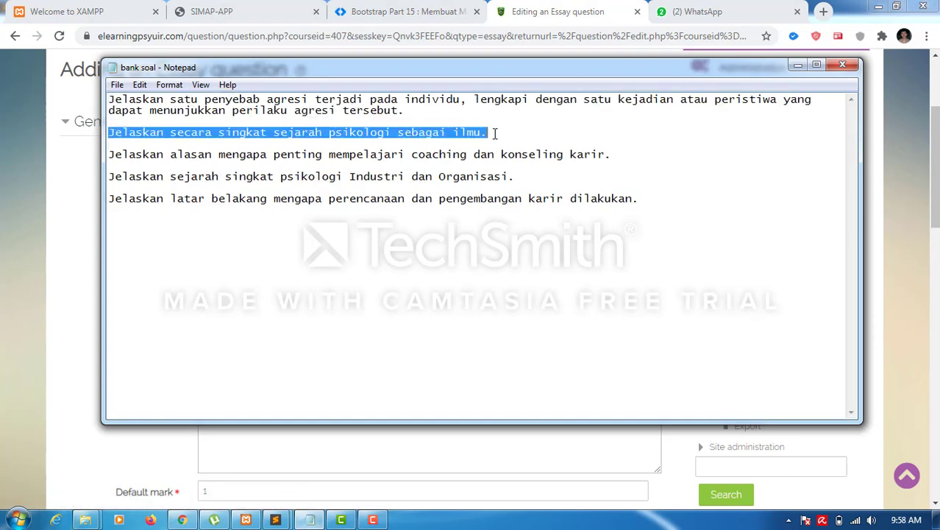
click(362, 456)
key(ctrl+v)
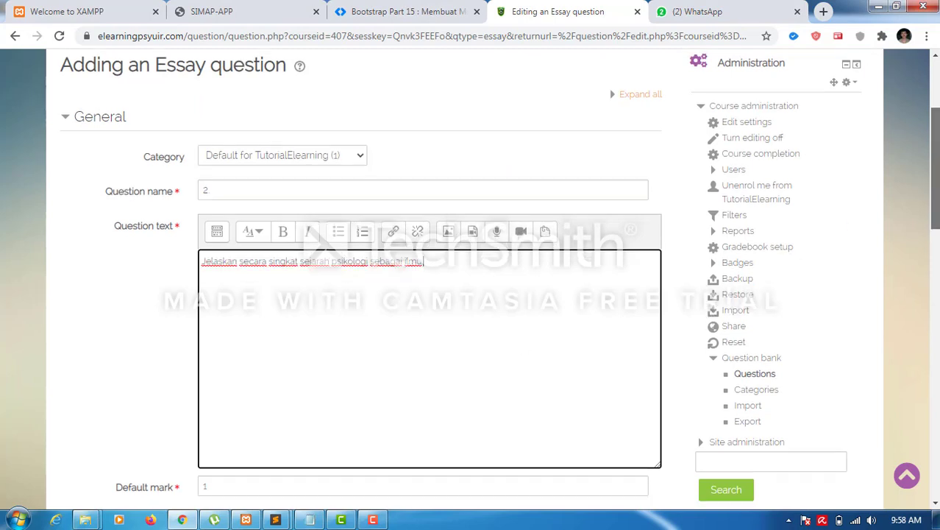
- Set question 2's default mark to 4 and save the essay question
drag(934, 165, 934, 234)
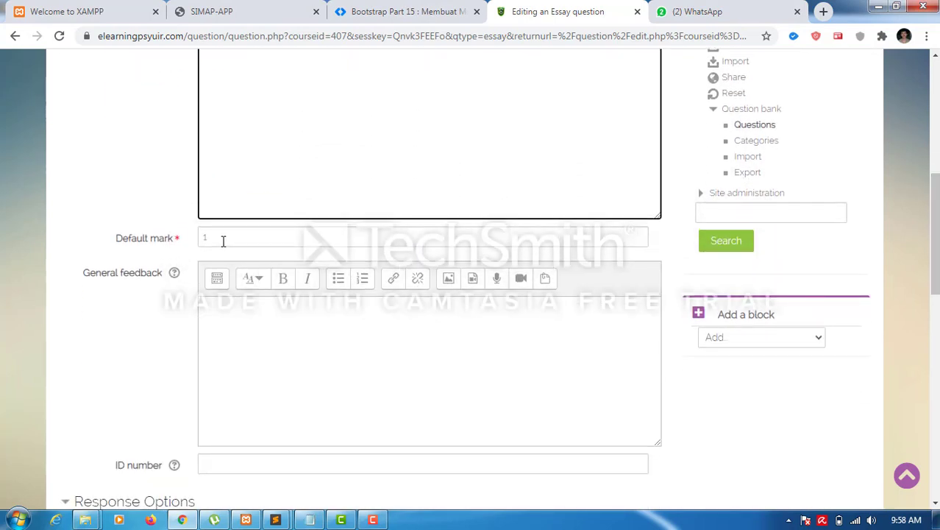
click(194, 238)
key(ctrl+a)
text(4)
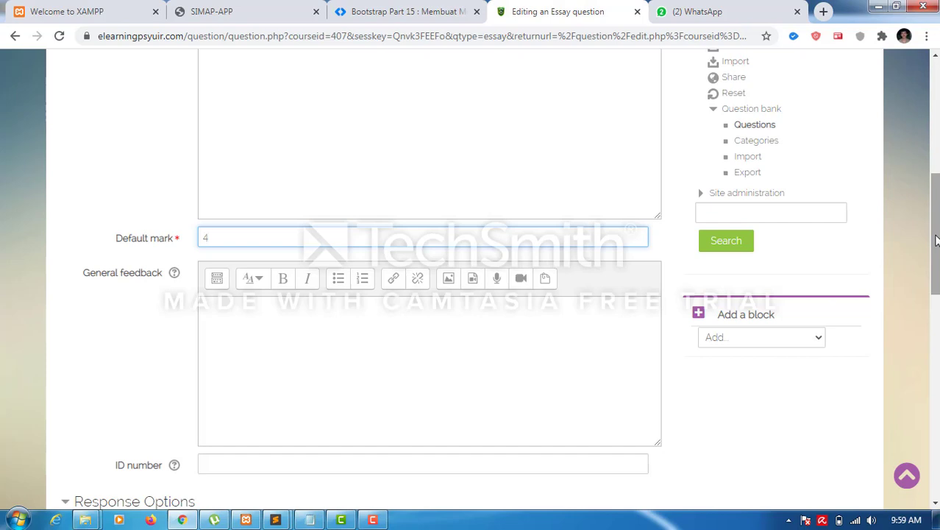
drag(935, 240, 937, 266)
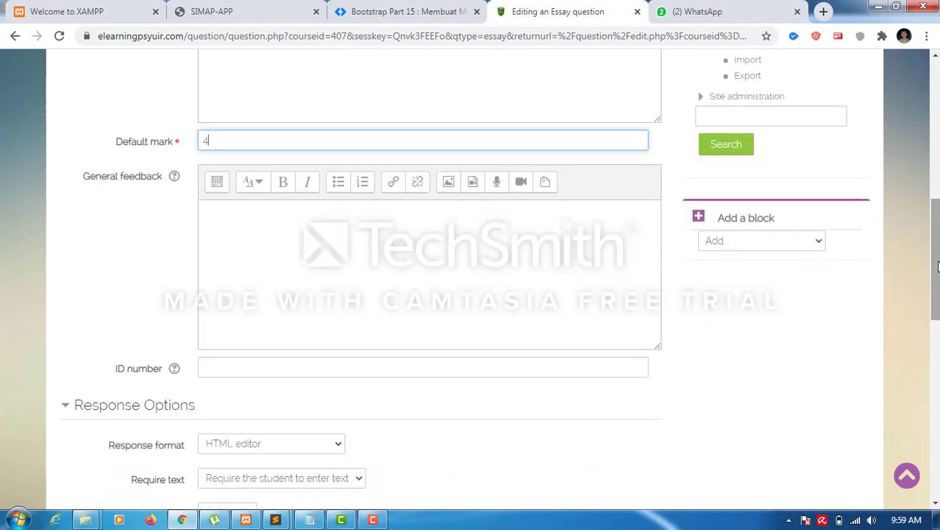
drag(937, 266, 937, 276)
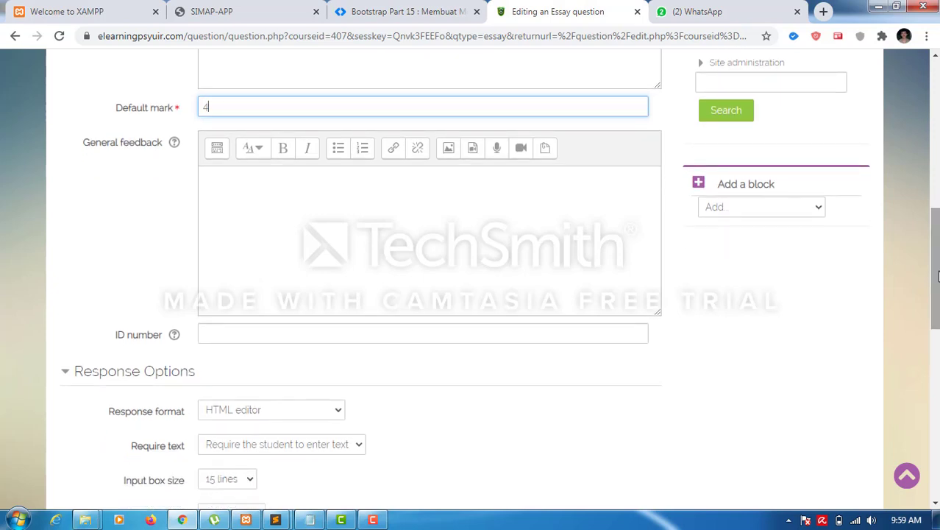
drag(937, 276, 937, 425)
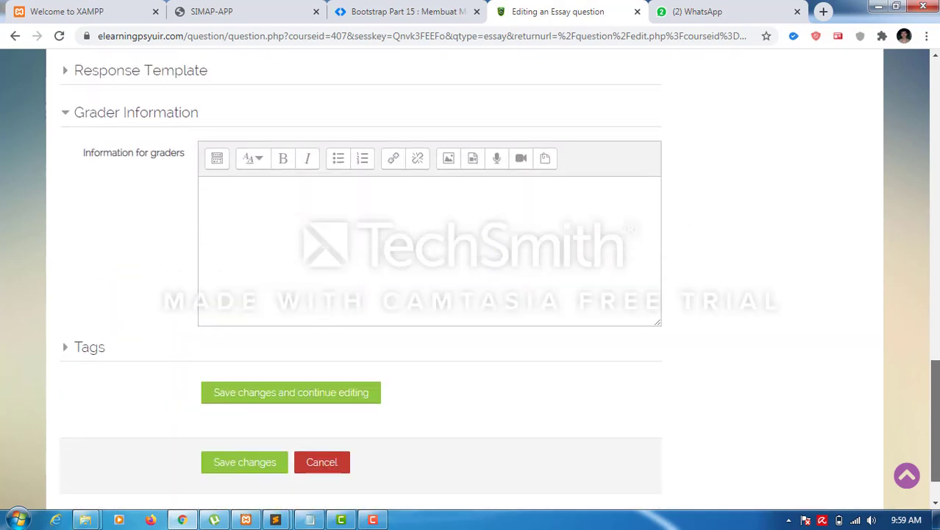
click(241, 468)
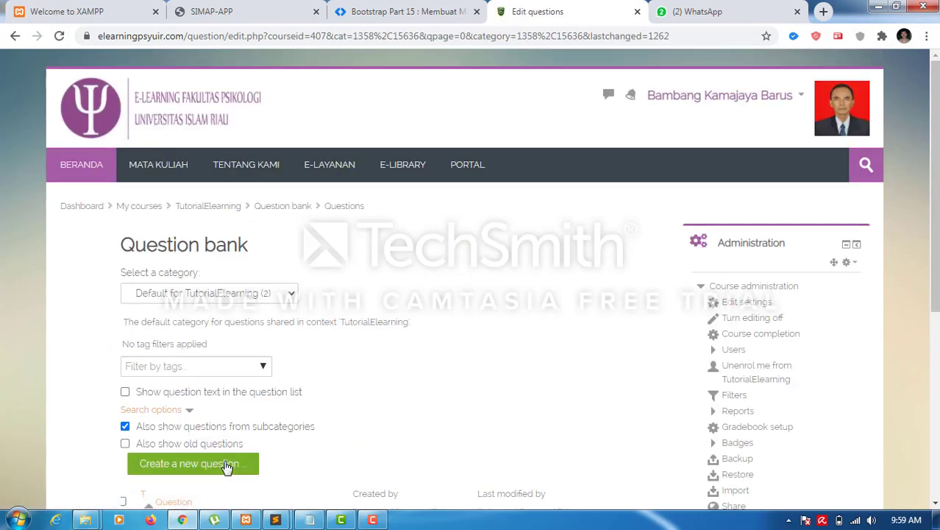
- Start another Essay question in the question bank and name it 3
click(228, 467)
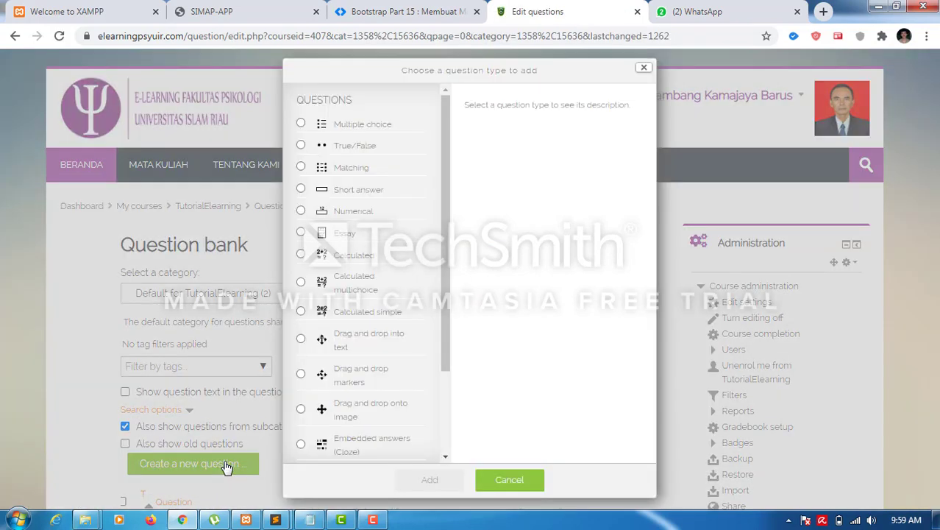
click(302, 233)
click(426, 487)
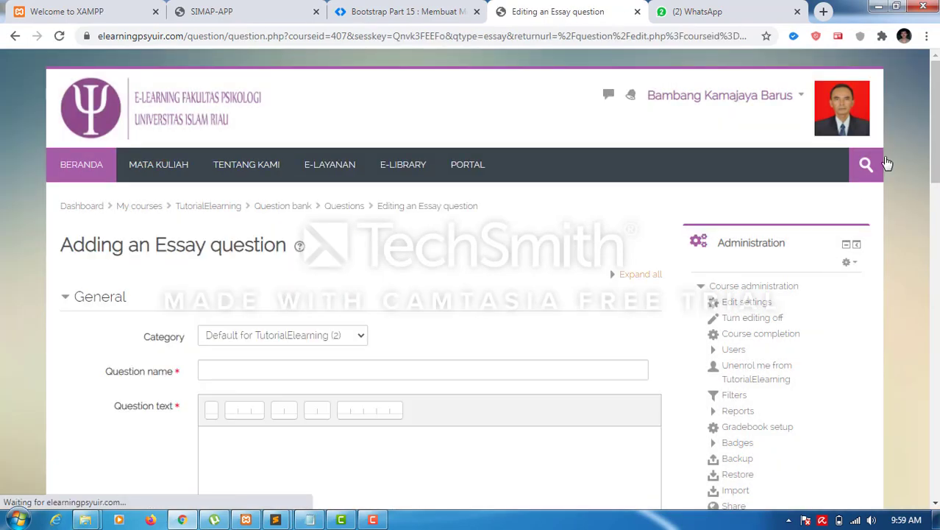
scroll(433, 490, down, 3)
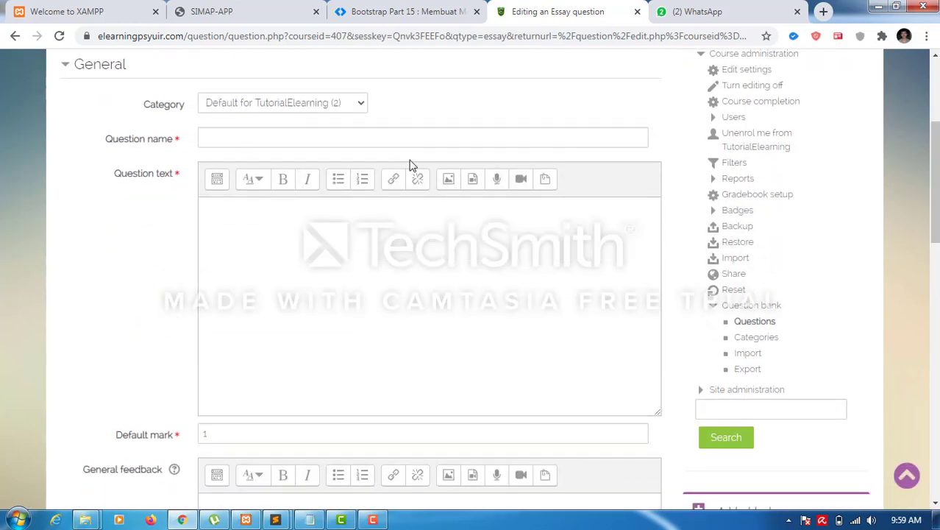
click(358, 140)
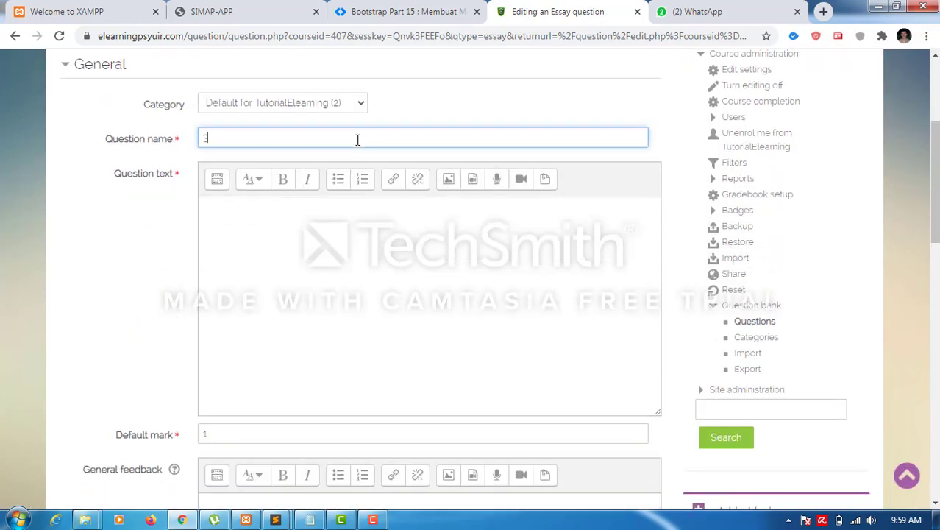
- Copy the third question, about the importance of studying coaching and career counselling, from the bank soal file in Notepad into question 3's question text
click(309, 519)
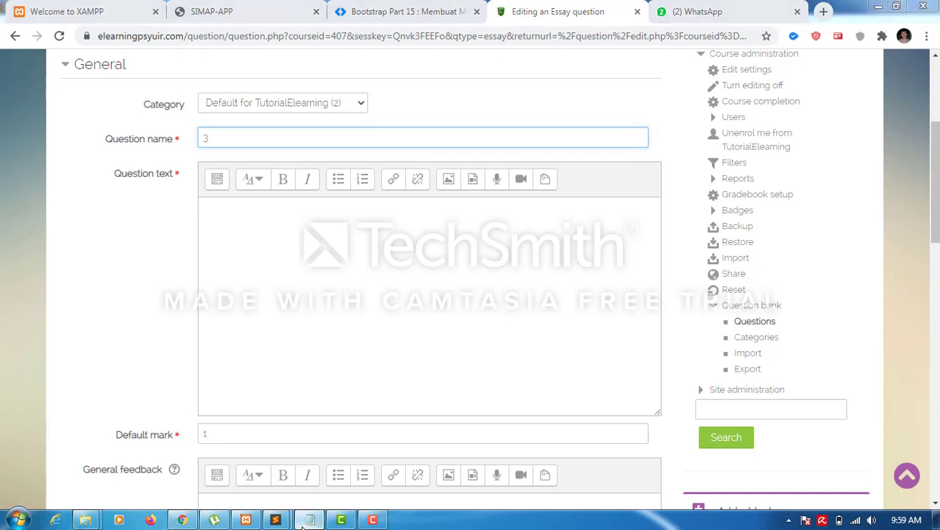
drag(111, 156, 618, 156)
key(ctrl+c)
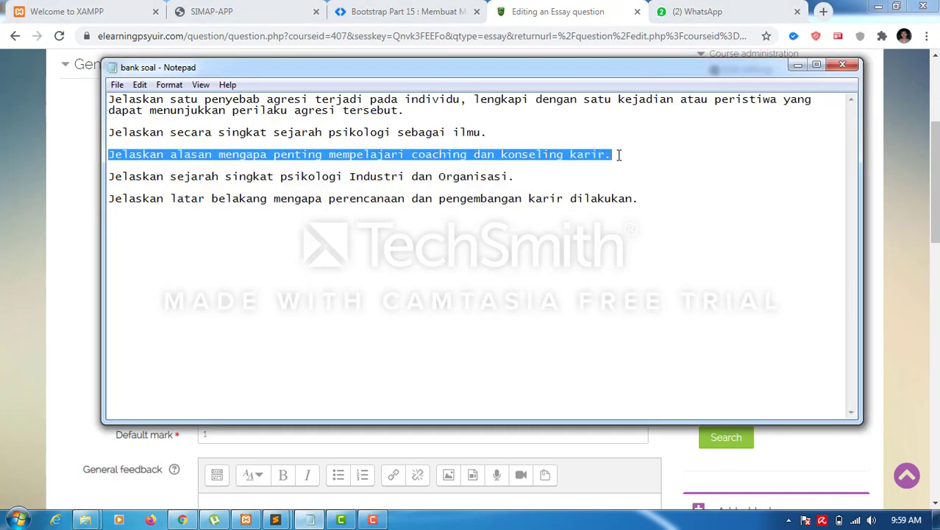
click(347, 434)
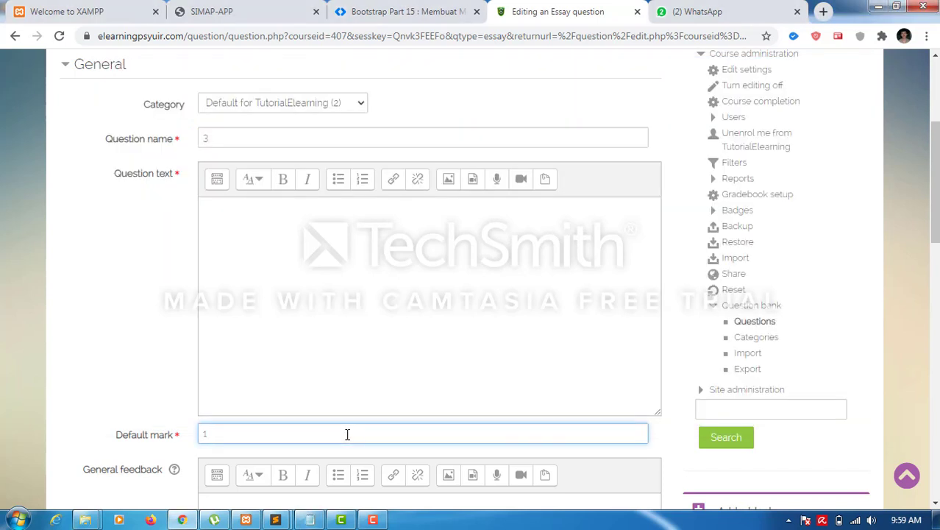
click(297, 304)
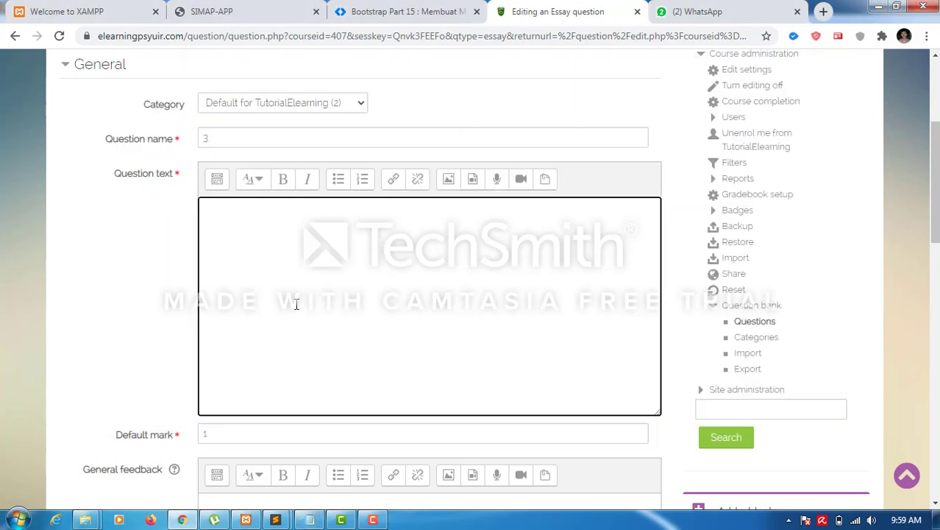
key(ctrl+v)
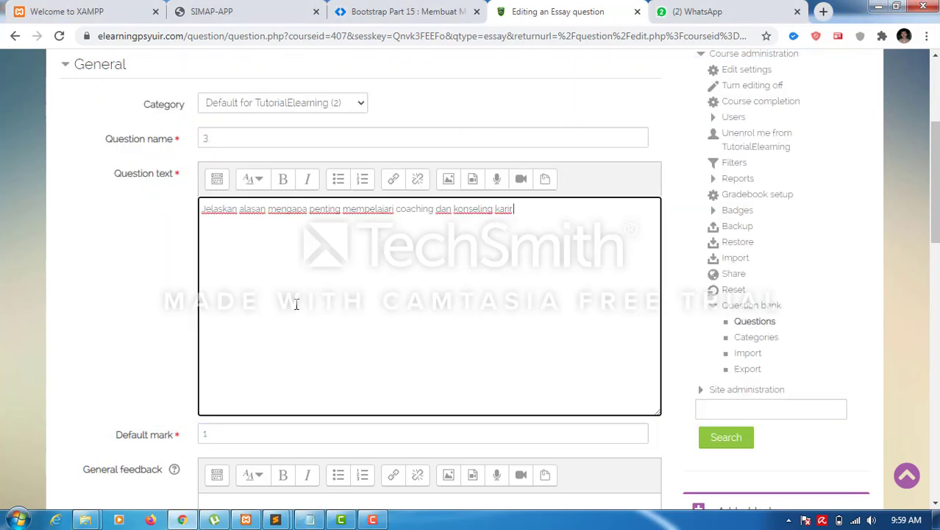
- Set question 3's default mark to 4 and save the essay question
click(212, 428)
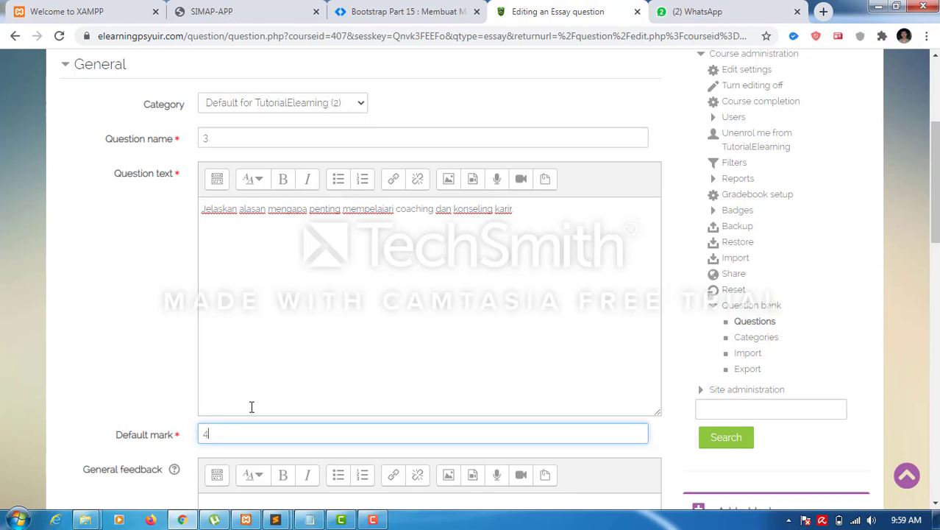
drag(936, 197, 937, 445)
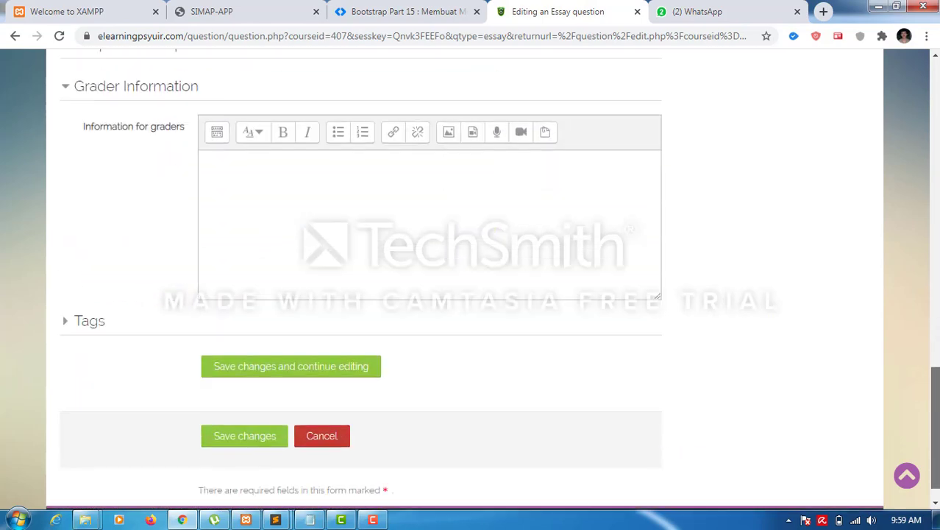
click(233, 440)
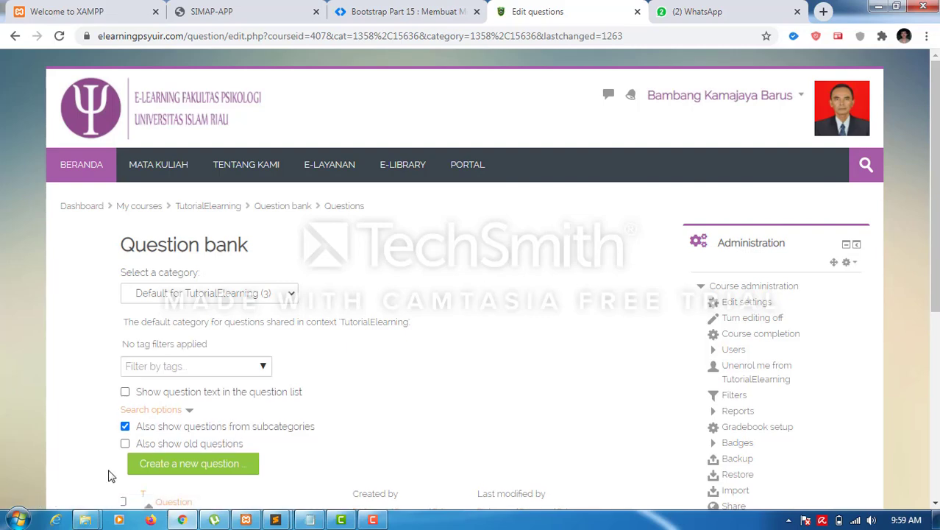
- Start another Essay question in the question bank and name it 4
click(189, 468)
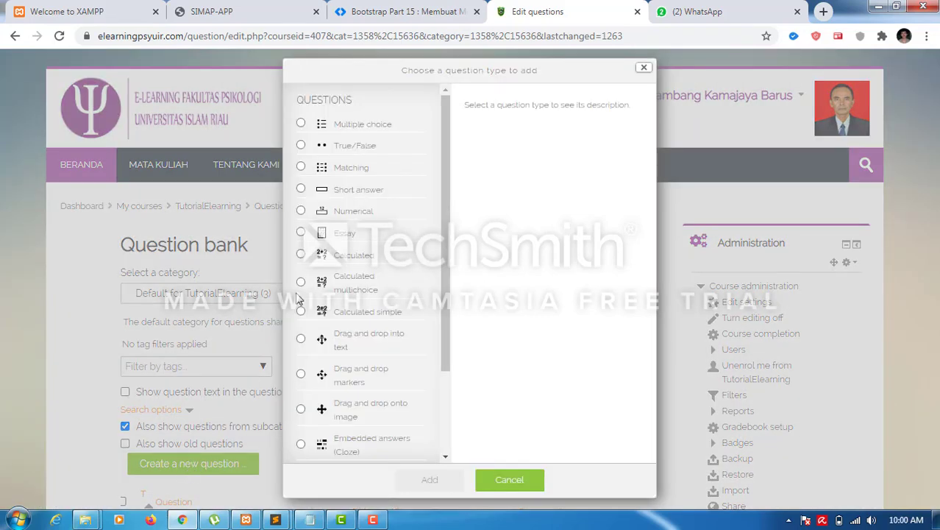
click(303, 234)
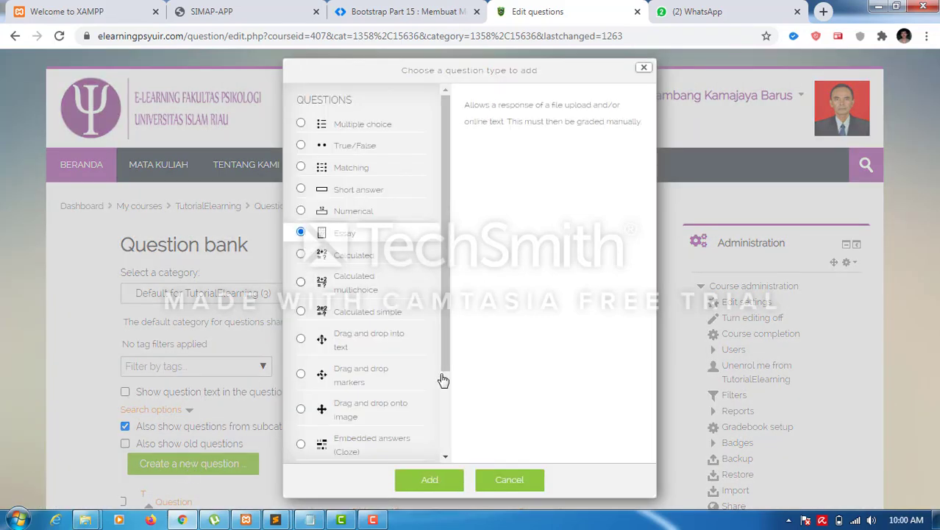
click(429, 481)
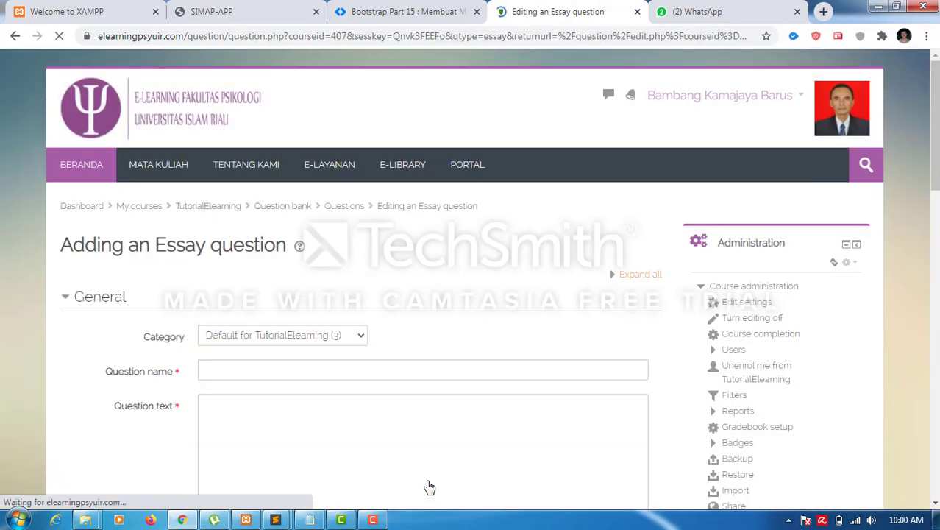
click(356, 374)
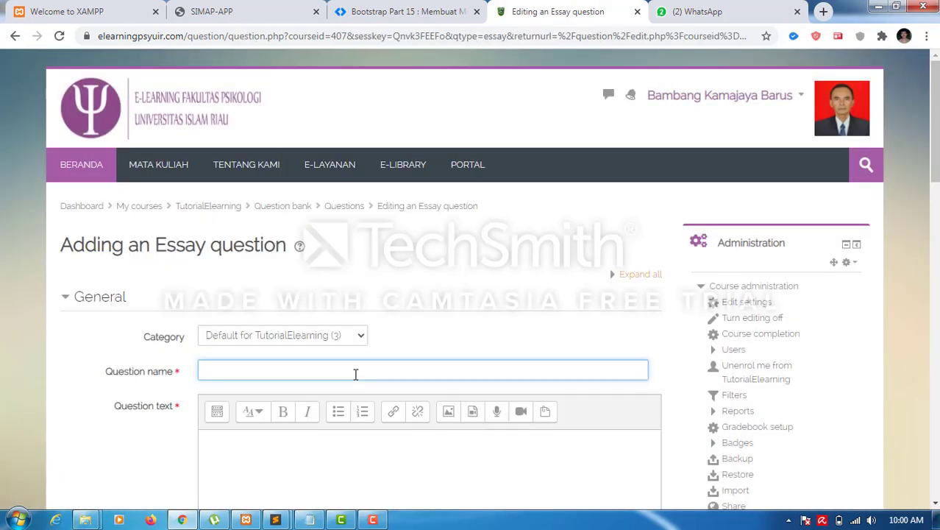
scroll(935, 117, down, 4)
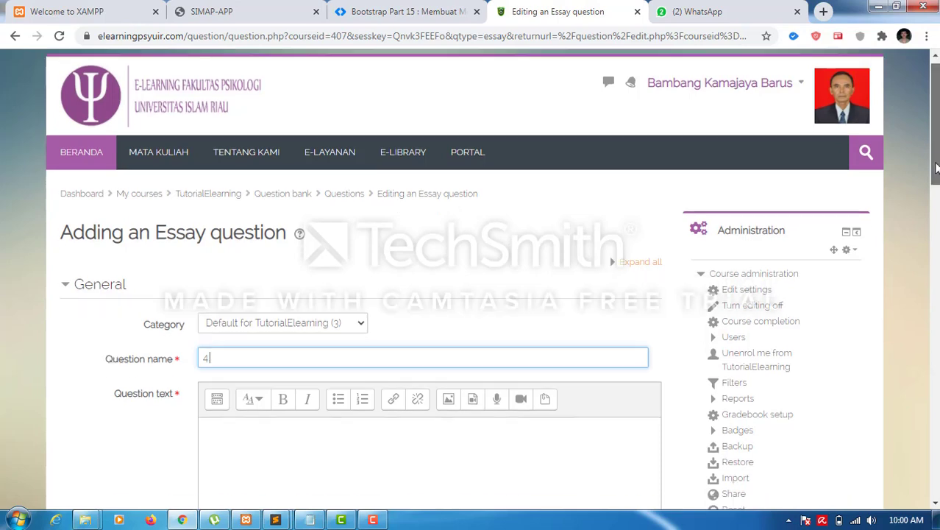
- Copy the fourth question, about industrial and organisational psychology, from the bank soal file in Notepad into the General feedback and try to save
click(309, 520)
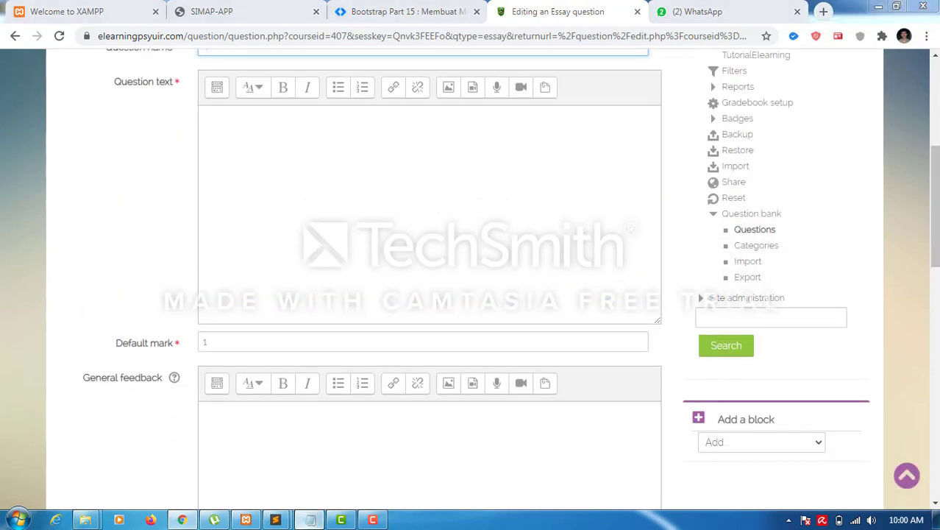
drag(109, 174, 560, 180)
key(ctrl+c)
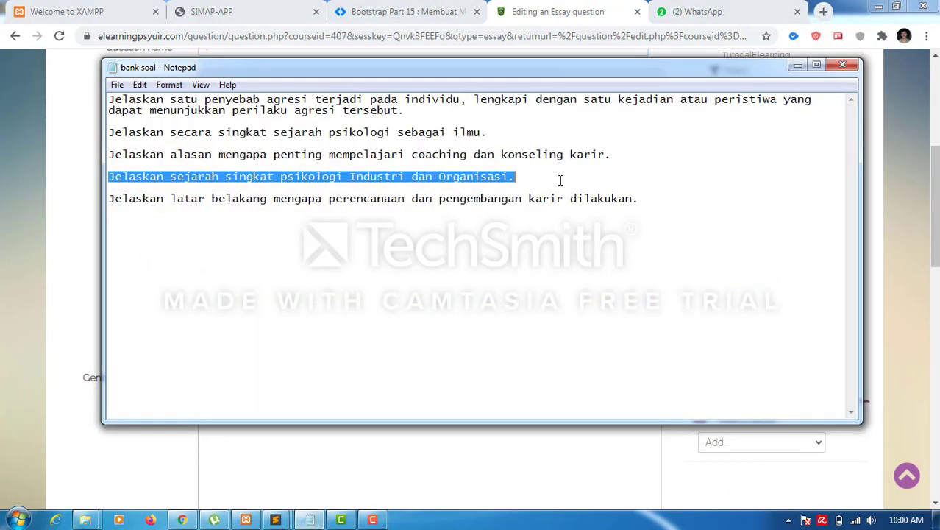
click(473, 457)
key(ctrl+v)
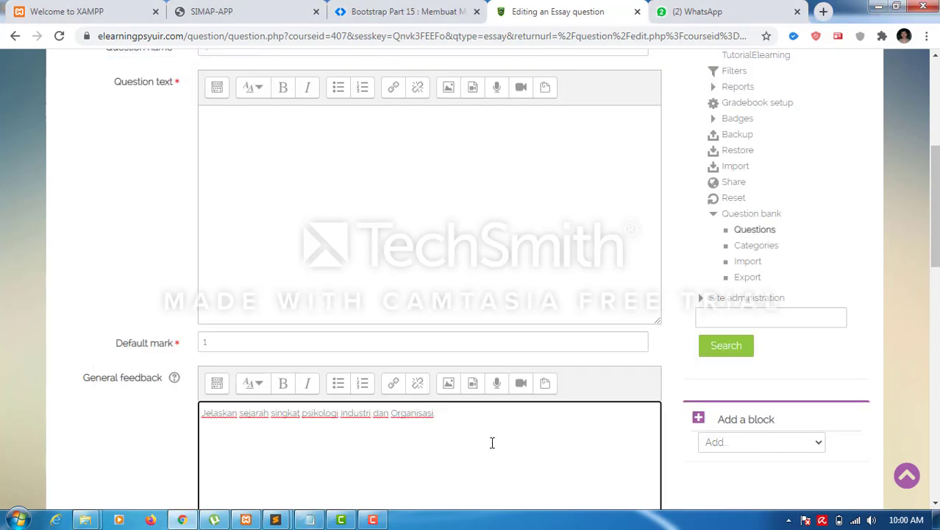
drag(934, 235, 934, 439)
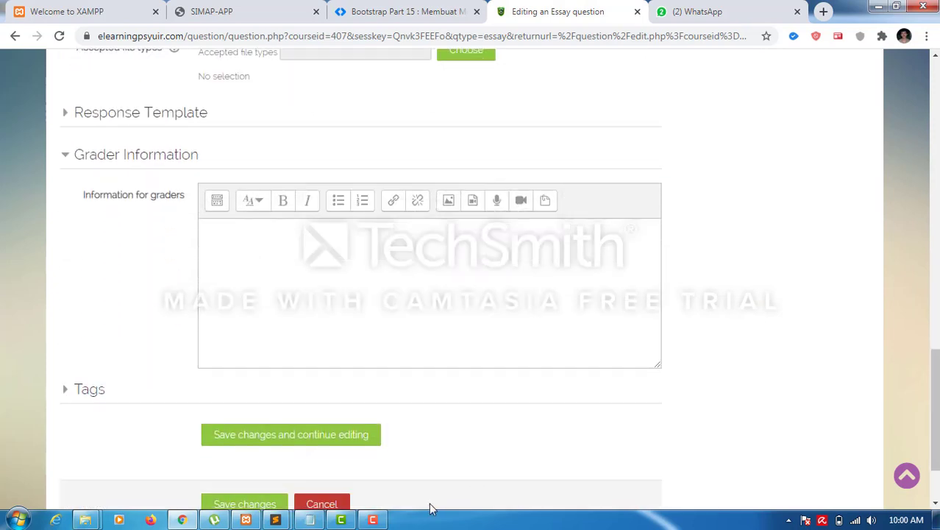
click(278, 503)
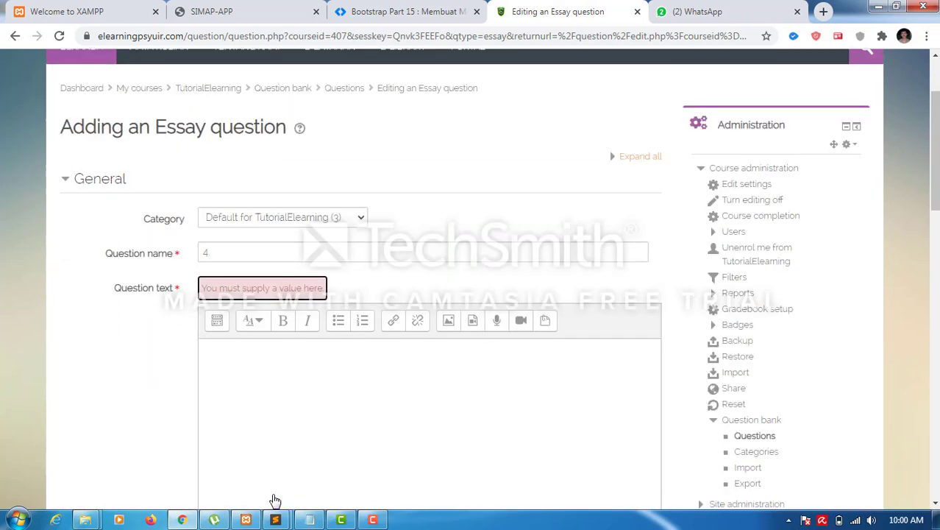
- Paste the copied question "Jelaskan sejarah singkat psikologi Industri dan Organisasi." into question 4's question text
click(415, 376)
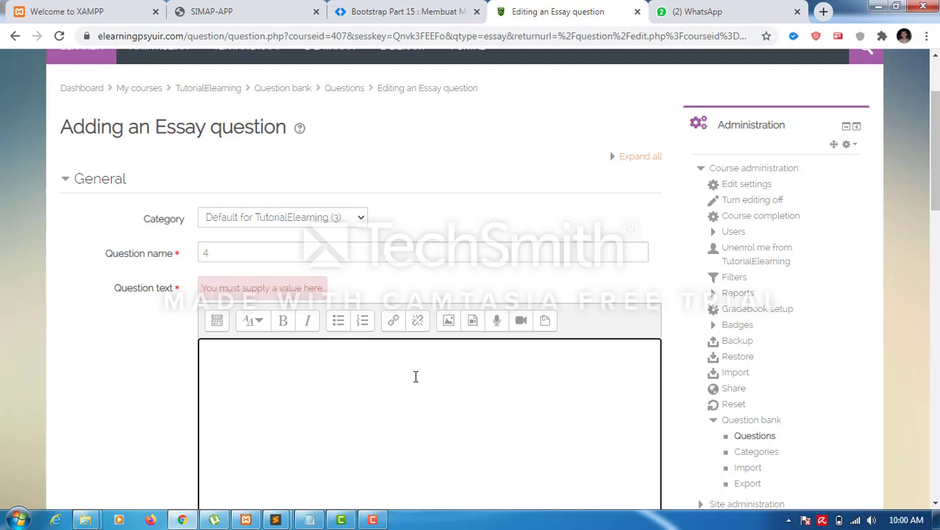
key(ctrl+v)
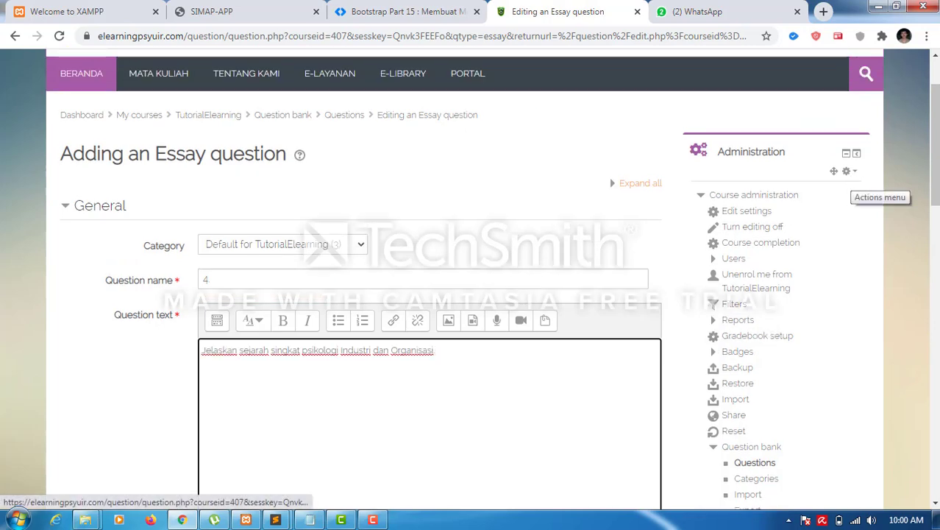
- Clear the misplaced question text from question 4's General feedback
scroll(470, 279, down, 5)
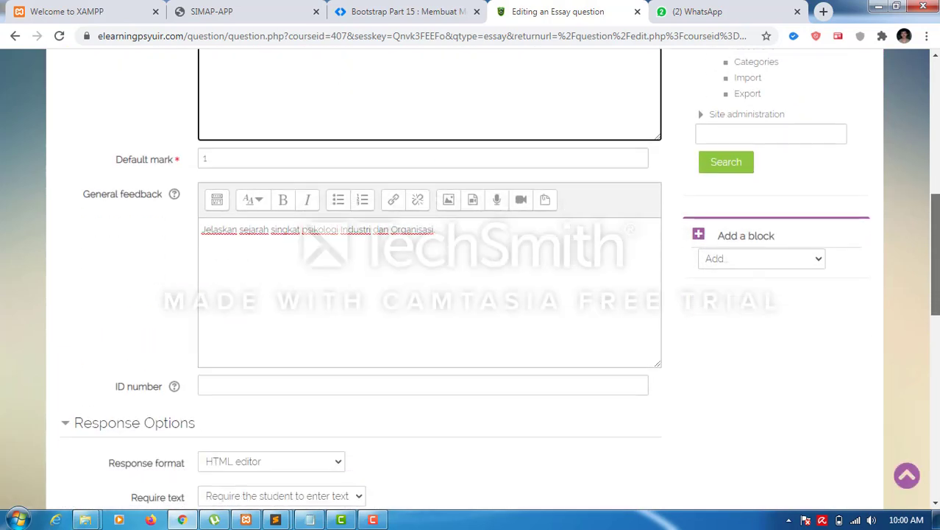
drag(475, 233, 165, 238)
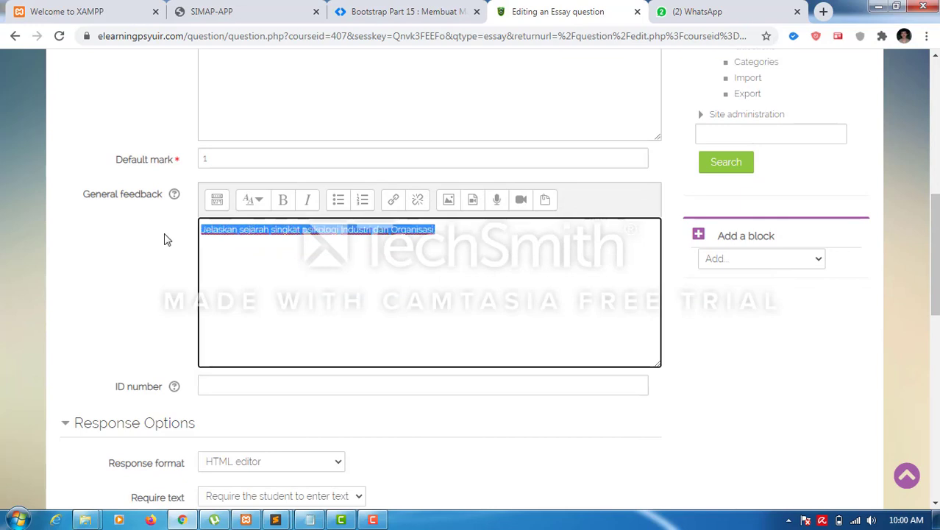
key(BackSpace)
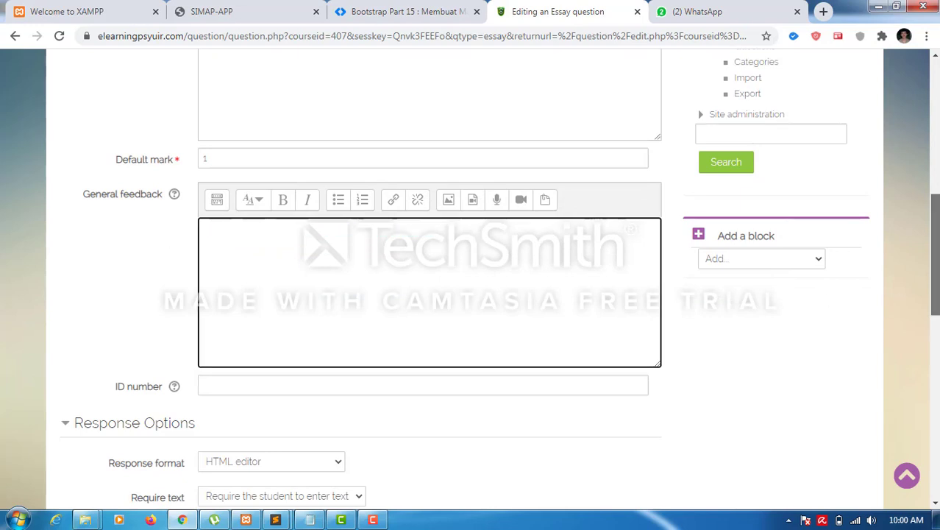
- Set question 4's default mark to 4 and save the essay question
scroll(933, 294, down, 2)
scroll(248, 301, up, 3)
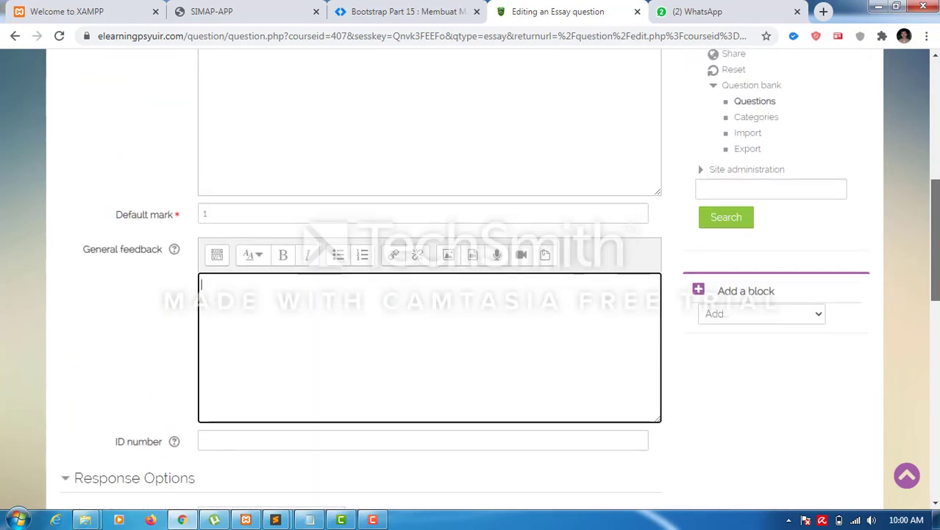
click(219, 214)
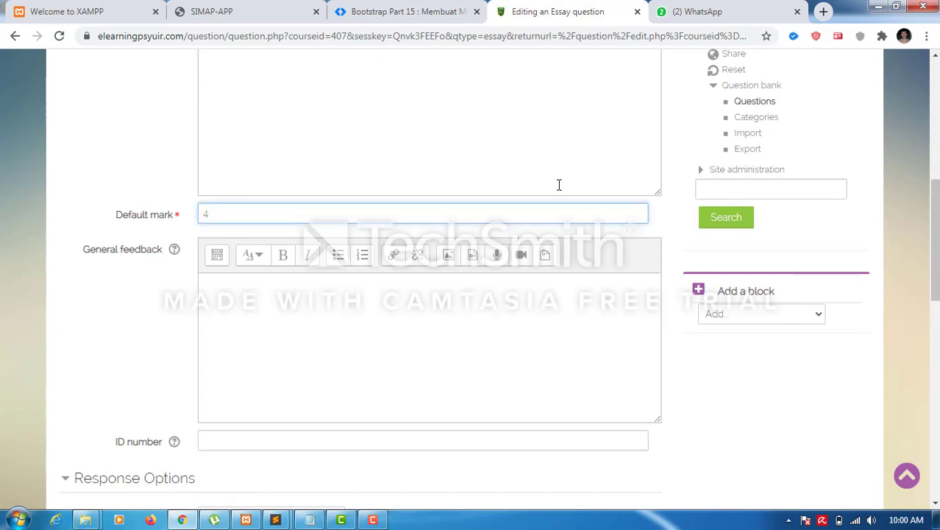
scroll(933, 235, down, 4)
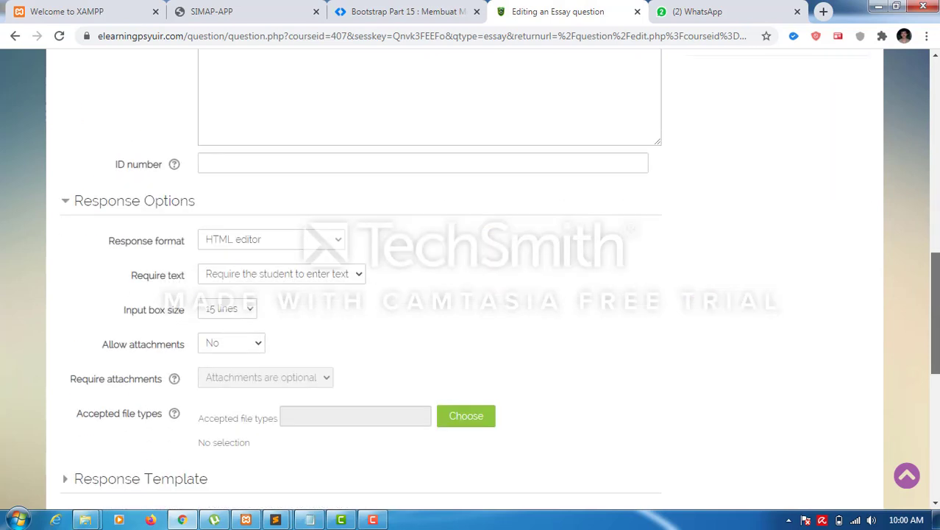
scroll(471, 279, down, 5)
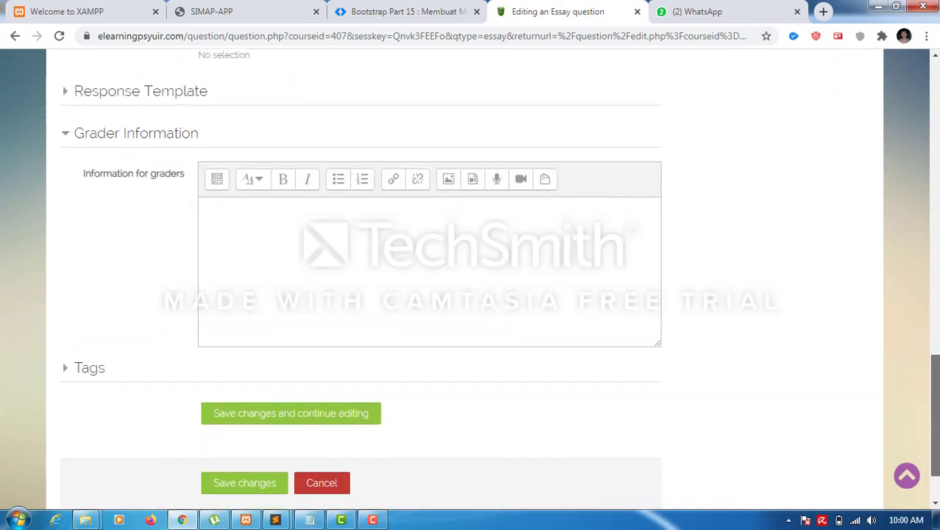
scroll(409, 444, down, 1)
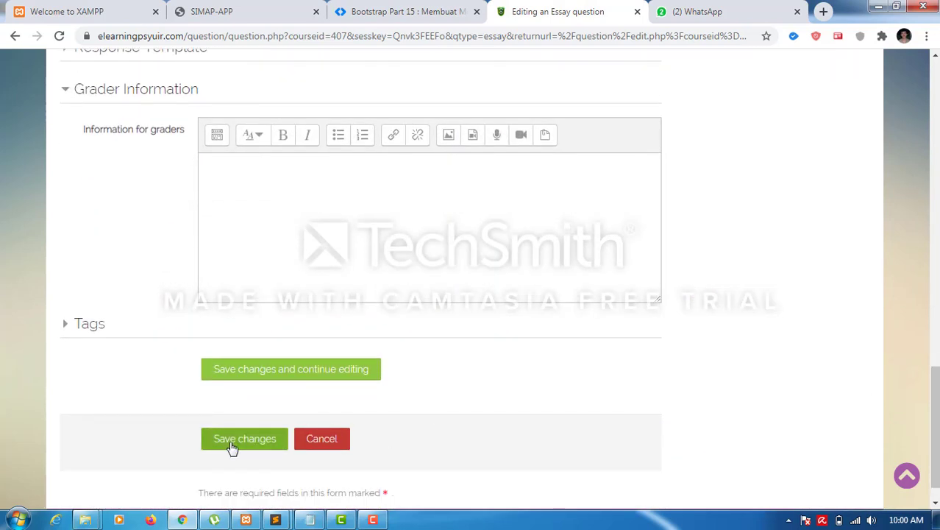
click(231, 445)
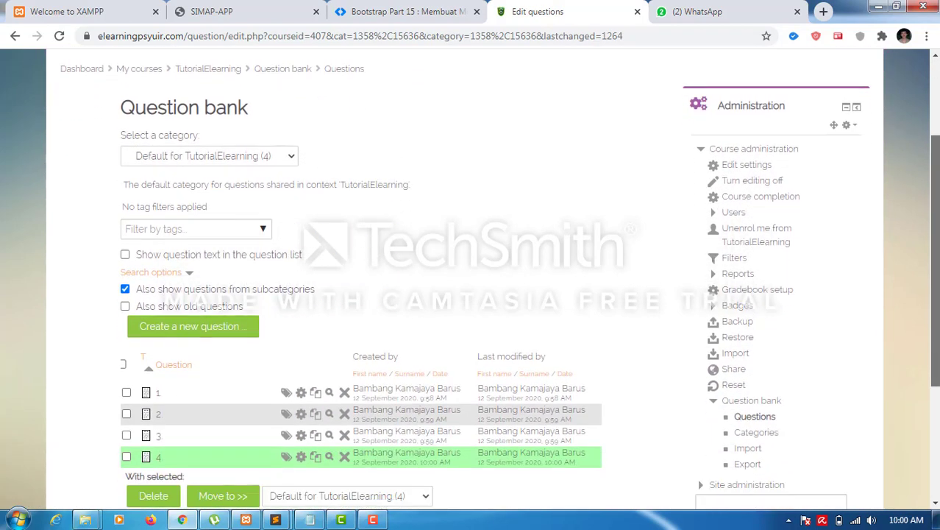
- Start another Essay question in the question bank and name it 5
click(166, 327)
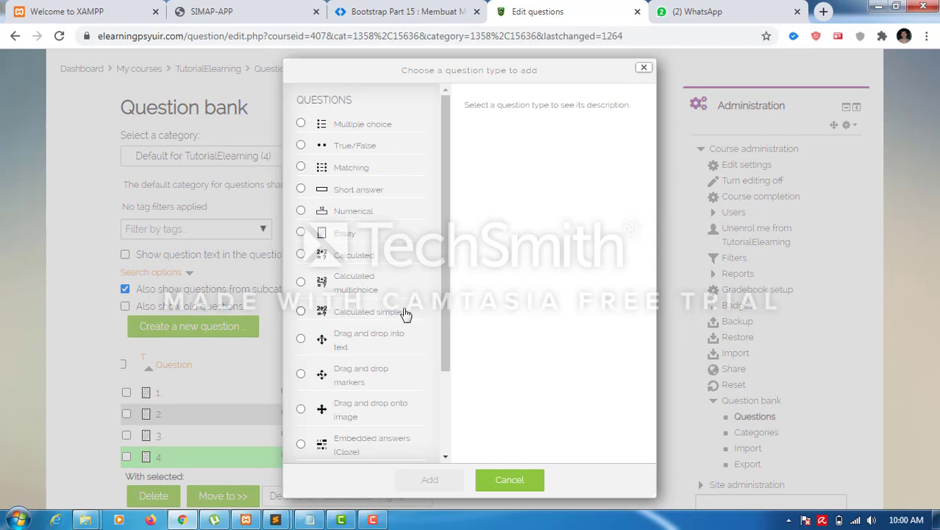
click(302, 234)
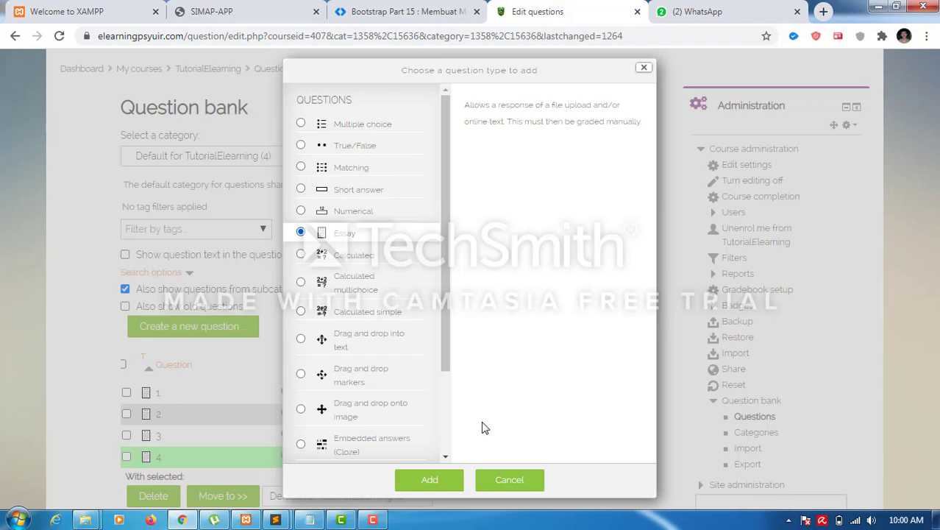
click(427, 482)
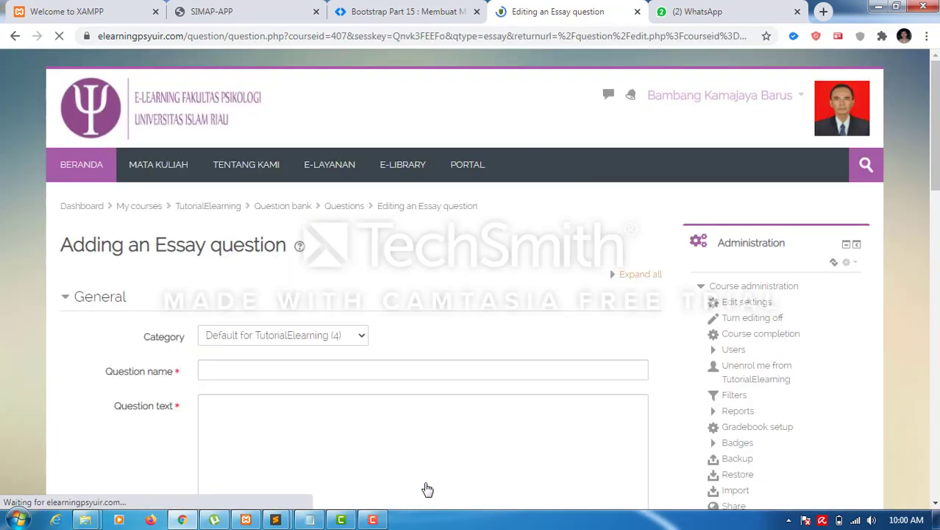
click(352, 370)
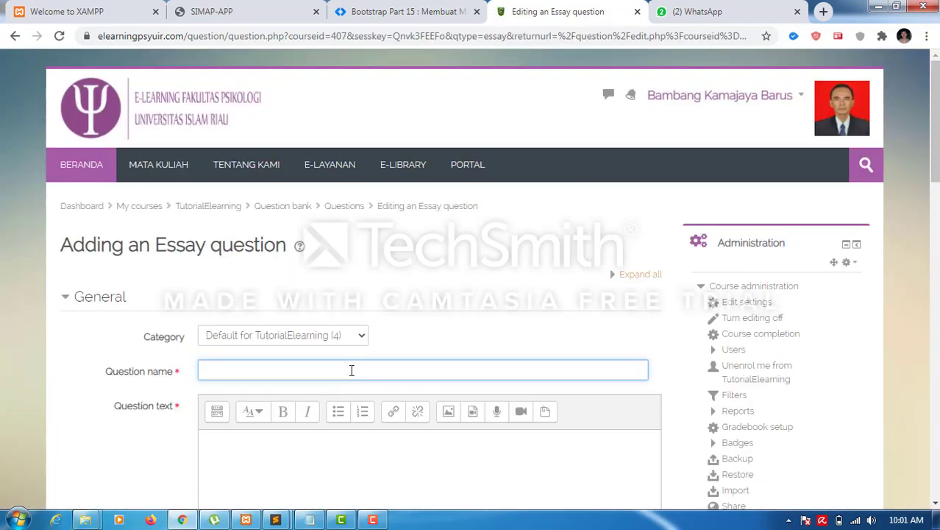
text(5)
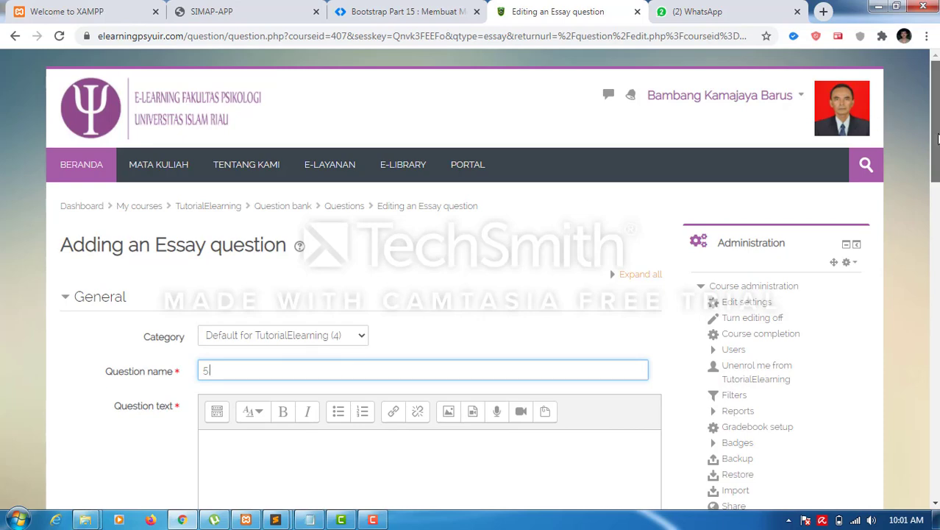
- Copy "Jelaskan latar belakang mengapa perencanaan dan pengembangan karir dilakukan." from the bank soal file in Notepad into question 5's question text
scroll(457, 425, down, 3)
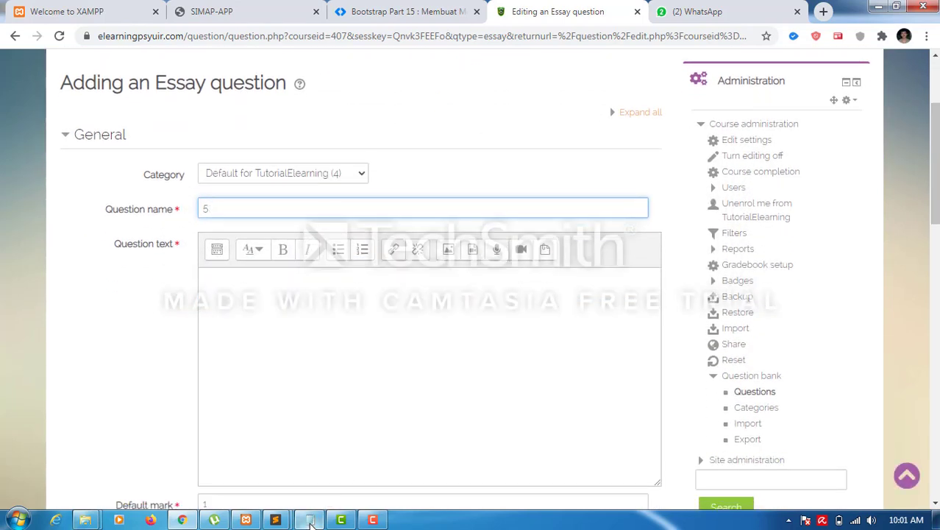
click(310, 519)
drag(109, 200, 642, 217)
key(ctrl+c)
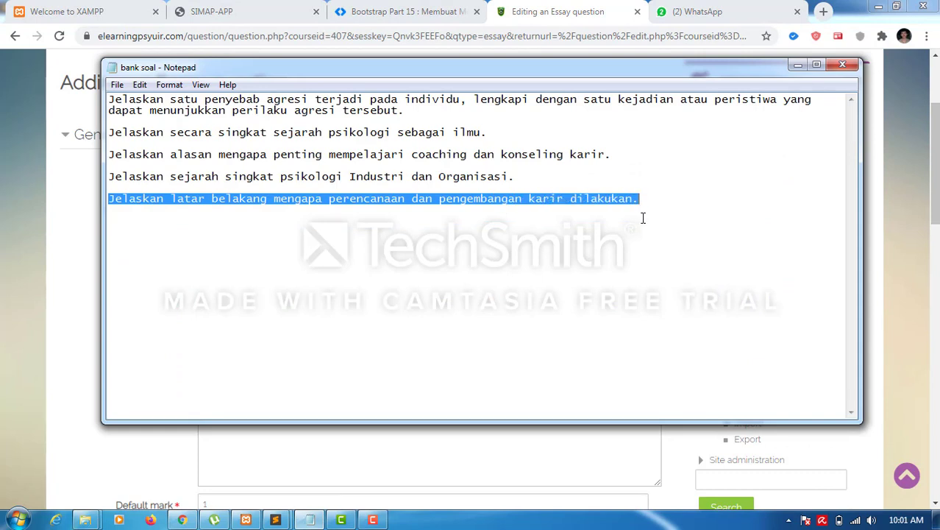
click(407, 464)
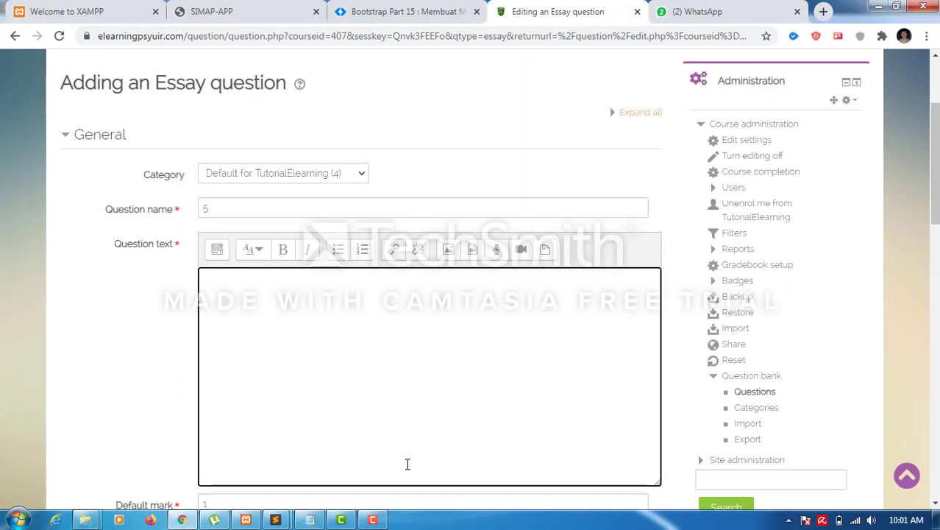
key(ctrl+v)
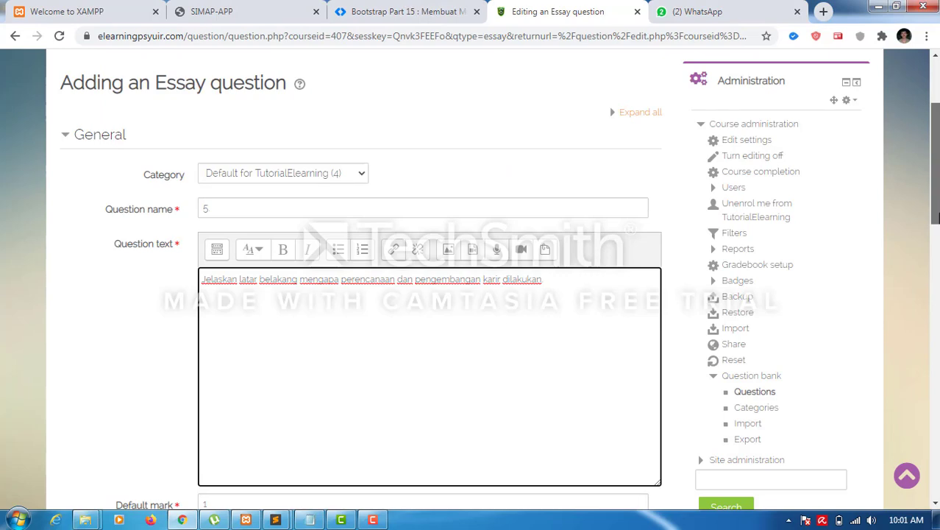
- Set question 5's default mark to 4 and save the essay question
drag(934, 217, 934, 321)
click(234, 103)
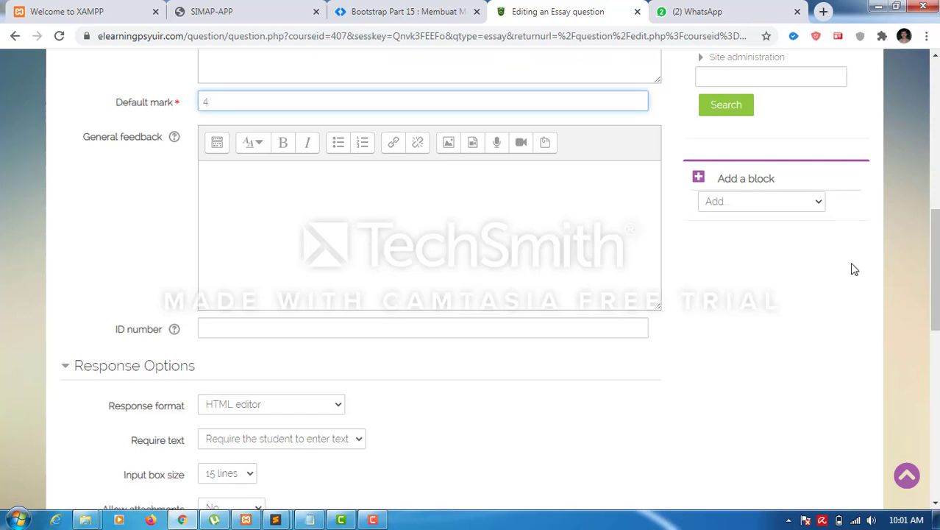
drag(935, 269, 934, 412)
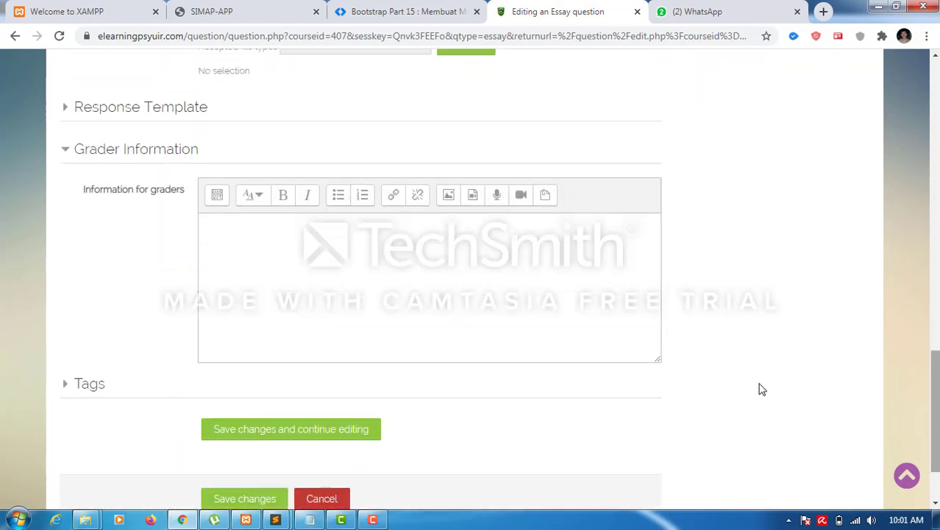
click(265, 499)
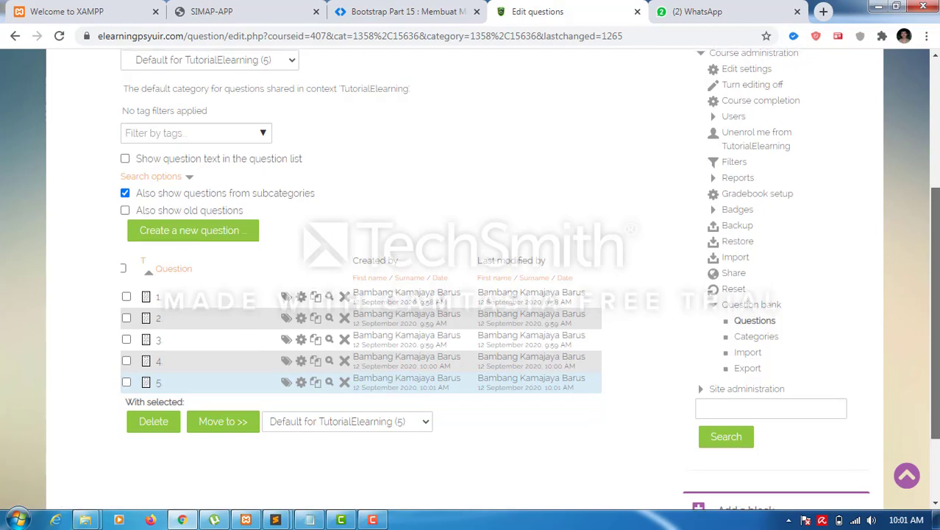
- Leave the question bank for the Dashboard and open the Tutorial Elearning course
scroll(529, 278, up, 3)
scroll(529, 279, up, 2)
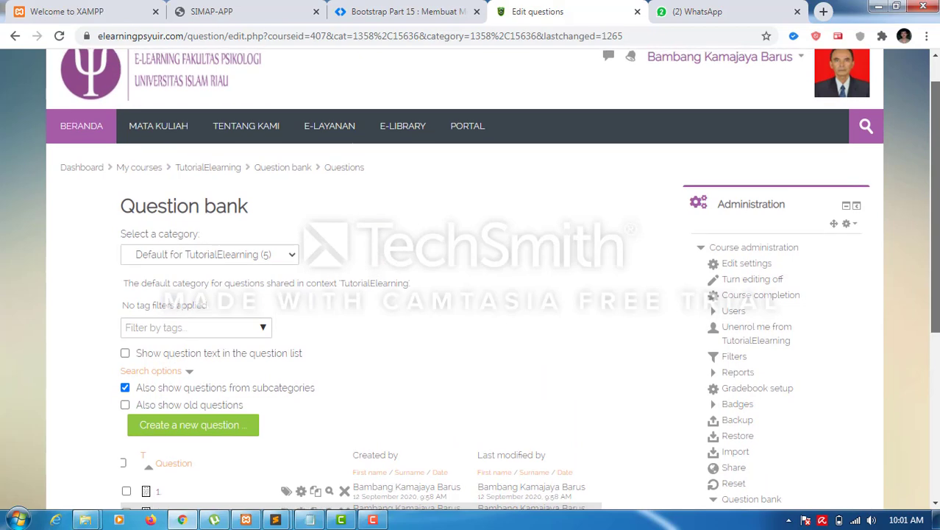
scroll(470, 280, up, 1)
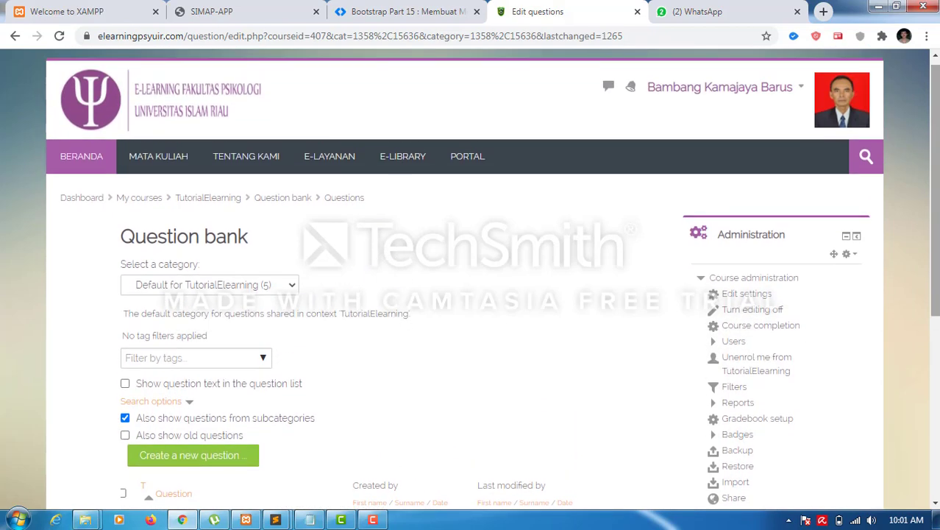
click(81, 198)
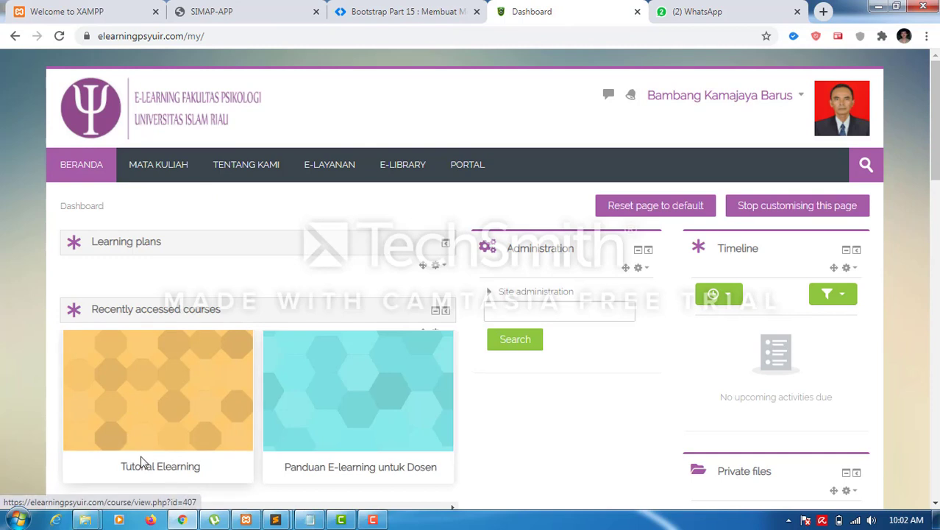
click(149, 469)
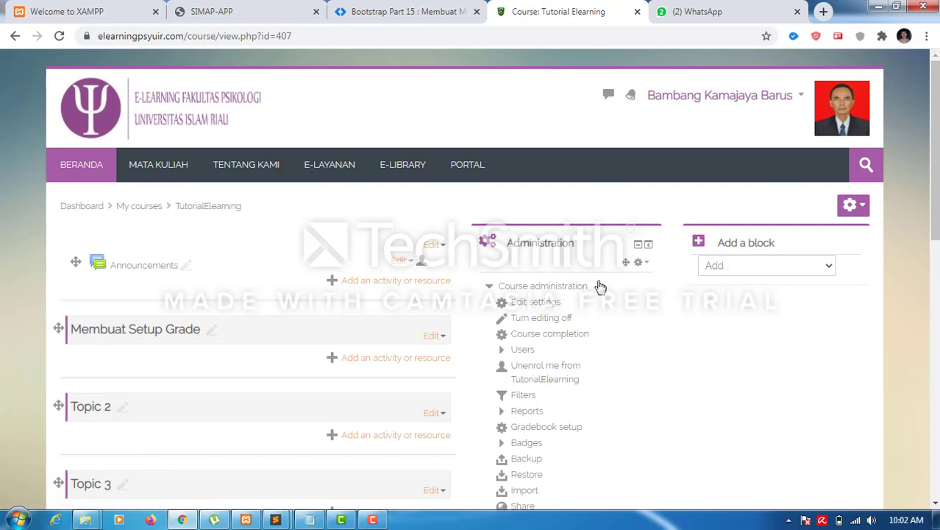
- Turn the course's editing mode off and back on
click(854, 206)
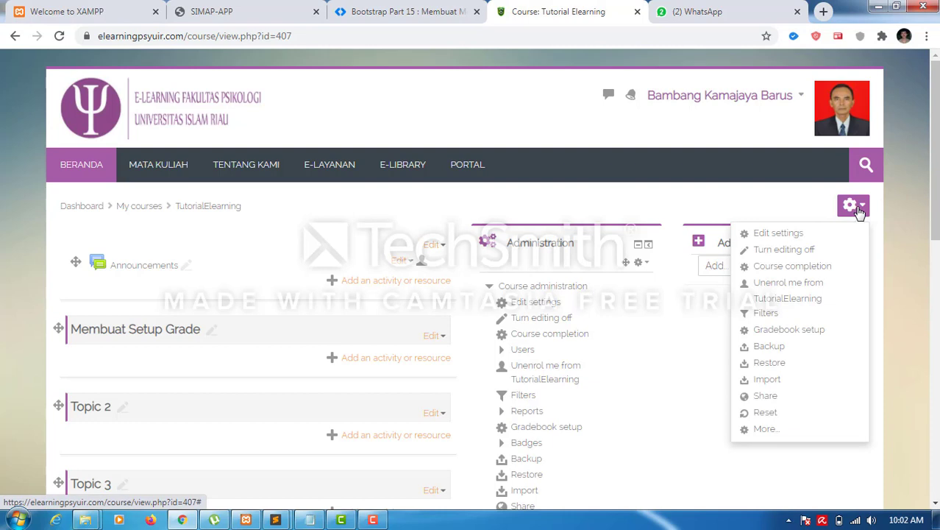
click(541, 323)
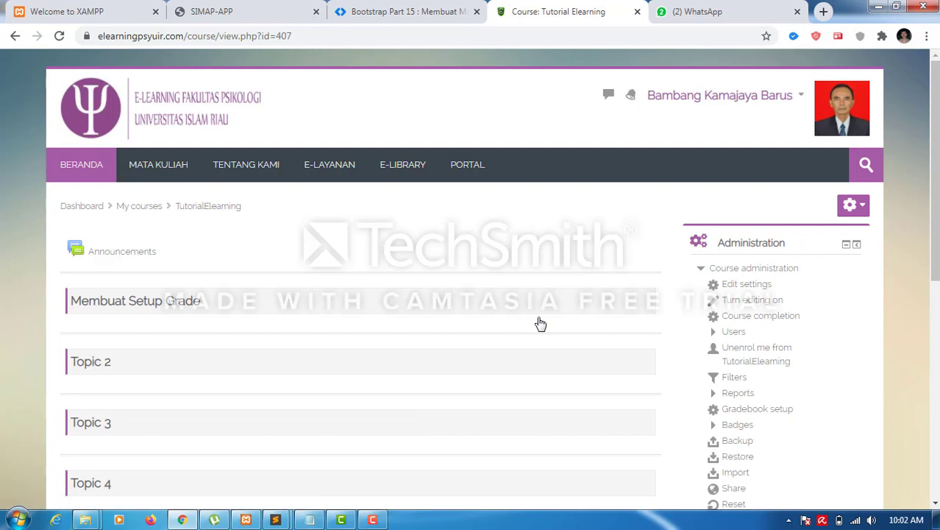
click(751, 307)
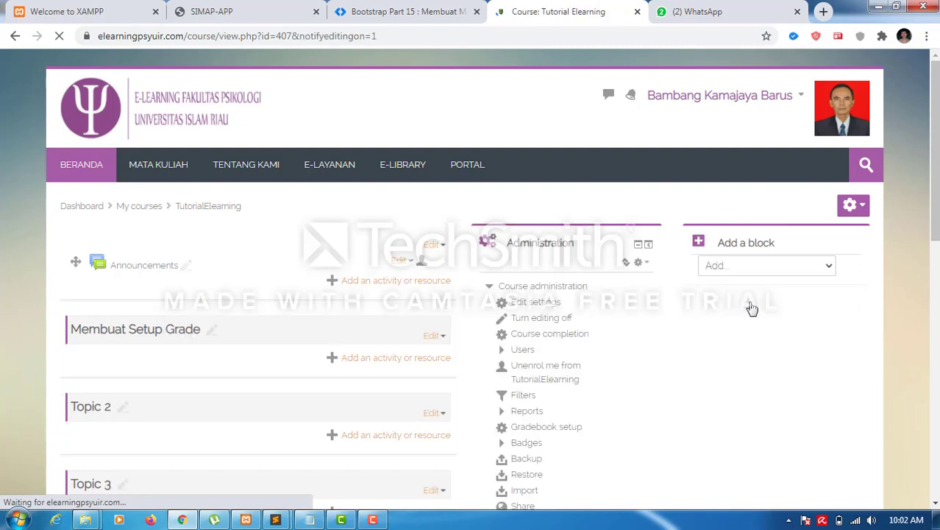
- Add a Quiz activity to the Membuat Setup Grade section and name it "Ujian Tengah Semester"
click(370, 360)
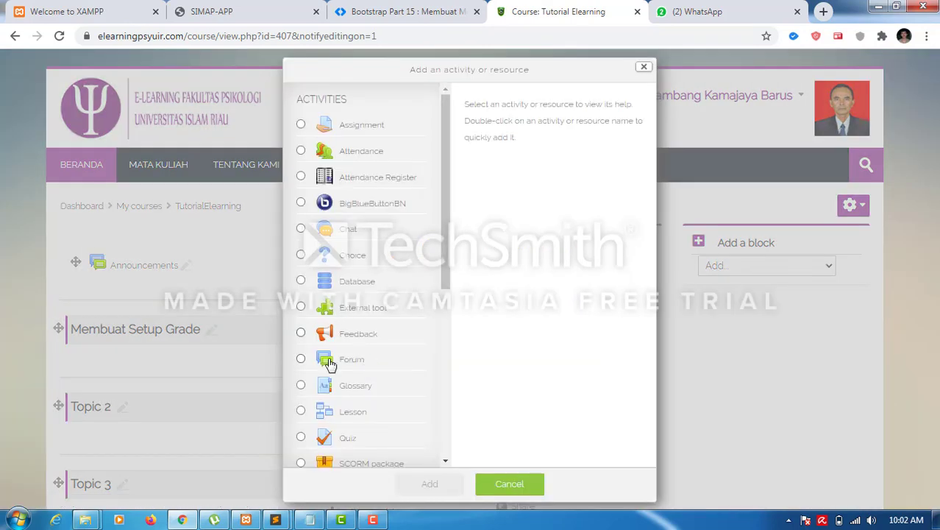
click(301, 439)
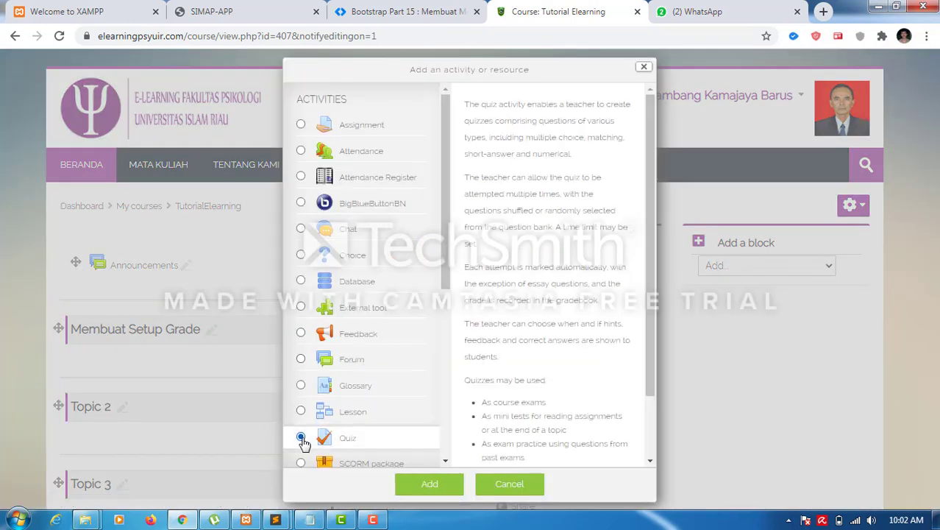
click(419, 487)
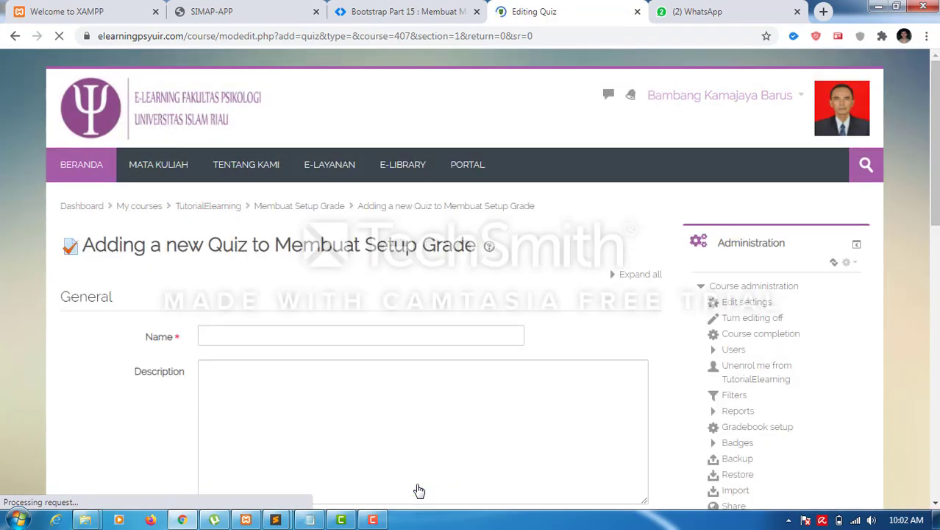
click(293, 339)
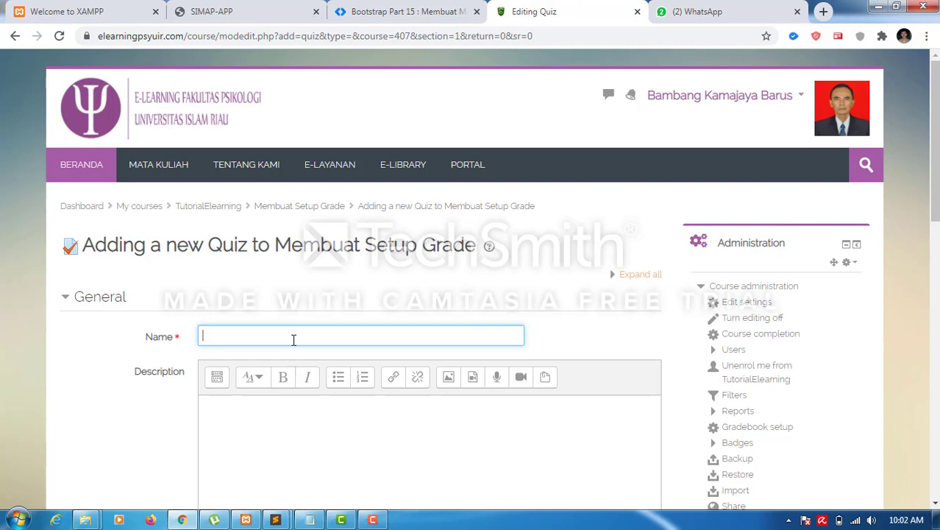
text(Ujian Tengah Semester)
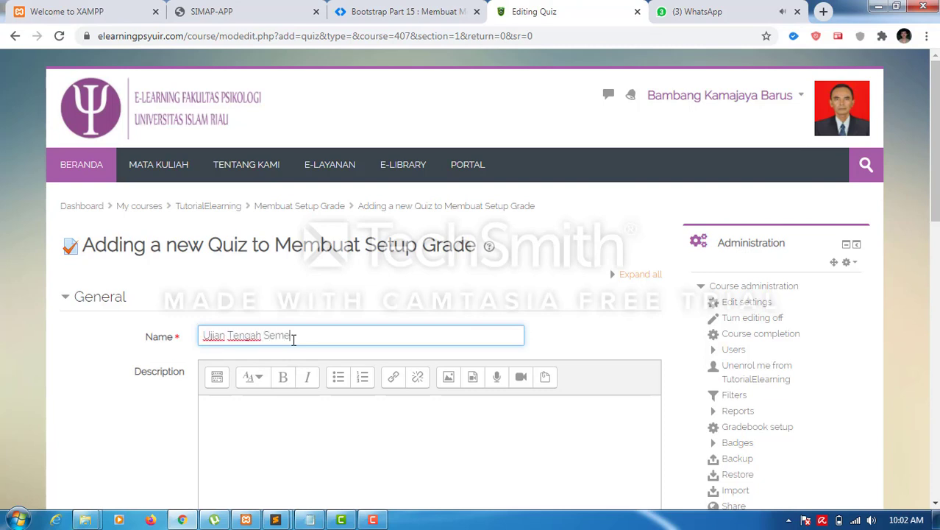
- Enter "Petunjuk dalam pengerjaan UTS" as the quiz description
click(311, 432)
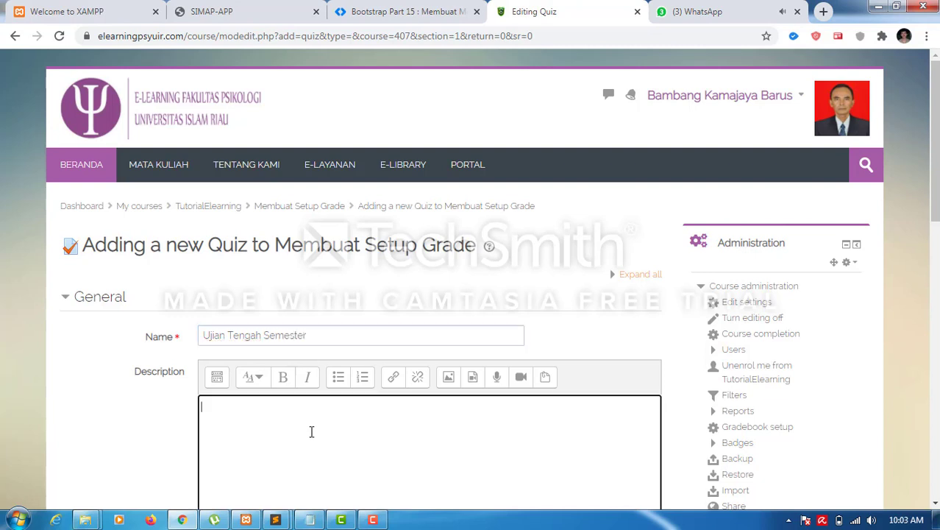
text(Pw)
key(BackSpace)
text(etunjuk ad)
key(BackSpace)
key(BackSpace)
text(dalam )
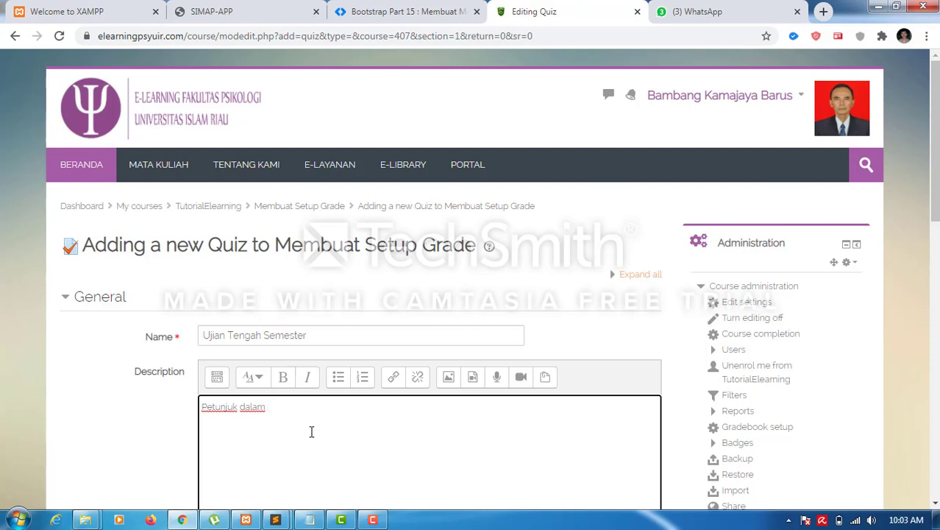
text(pengerjaan UTS)
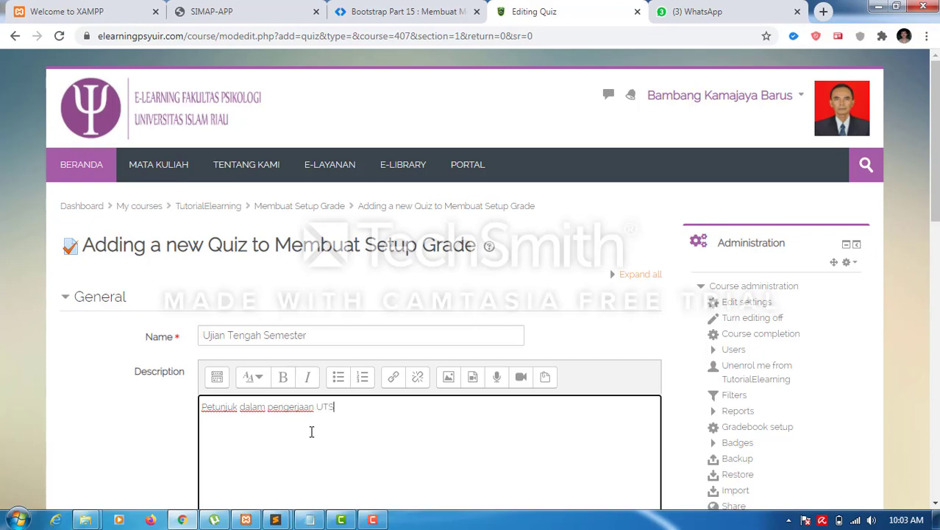
- Enable the quiz's opening time in the Timing settings and set it to 21 September 2020, 10:00
drag(937, 158, 936, 204)
scroll(390, 339, down, 3)
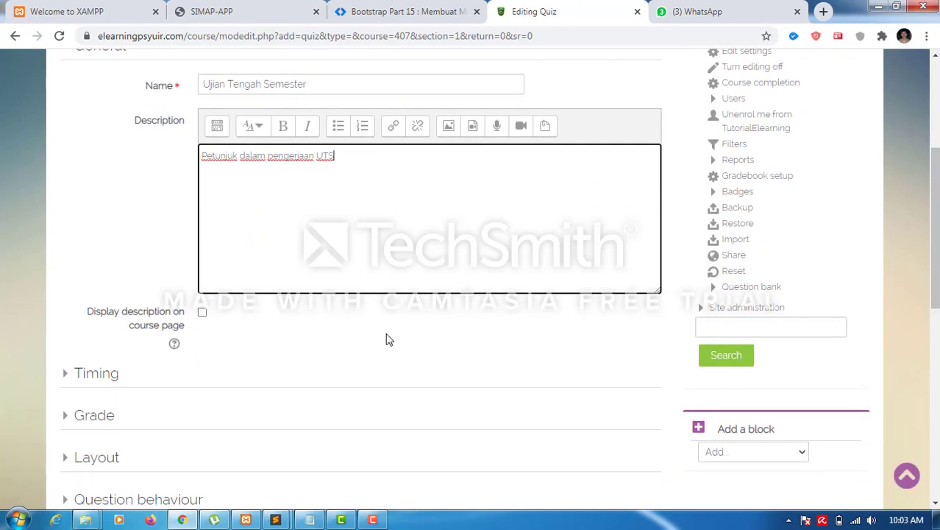
click(67, 377)
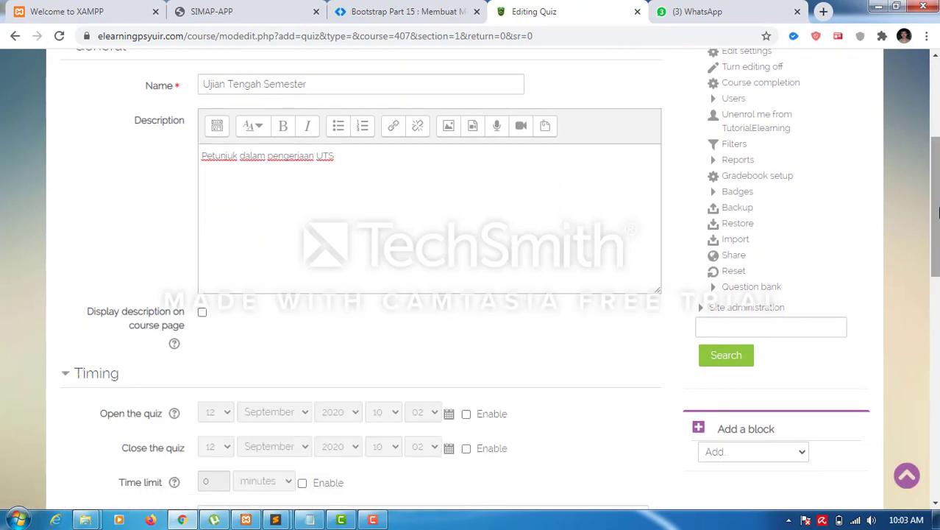
scroll(680, 253, down, 2)
click(466, 249)
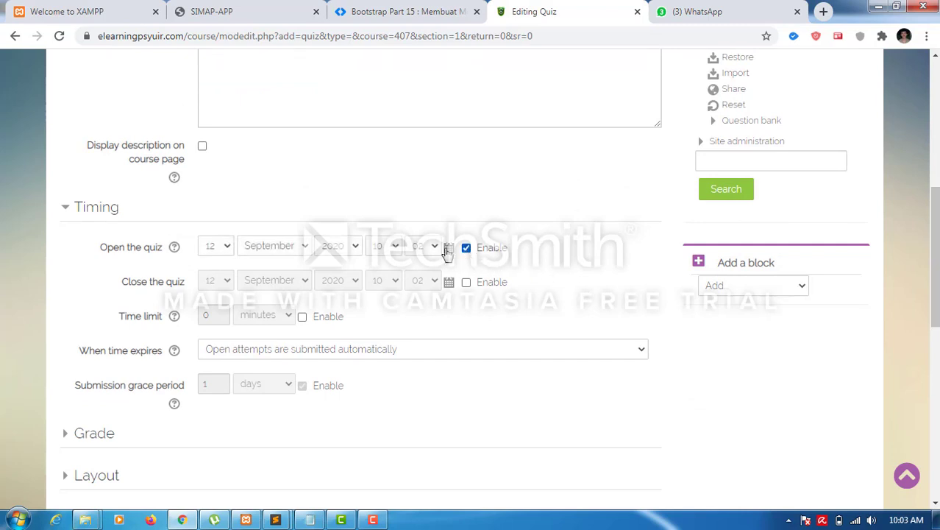
click(212, 247)
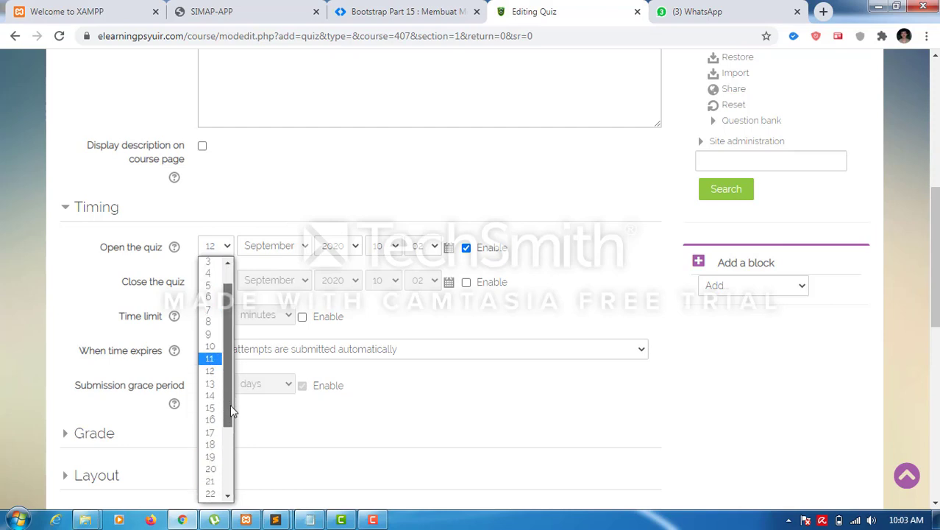
scroll(231, 403, down, 1)
click(213, 483)
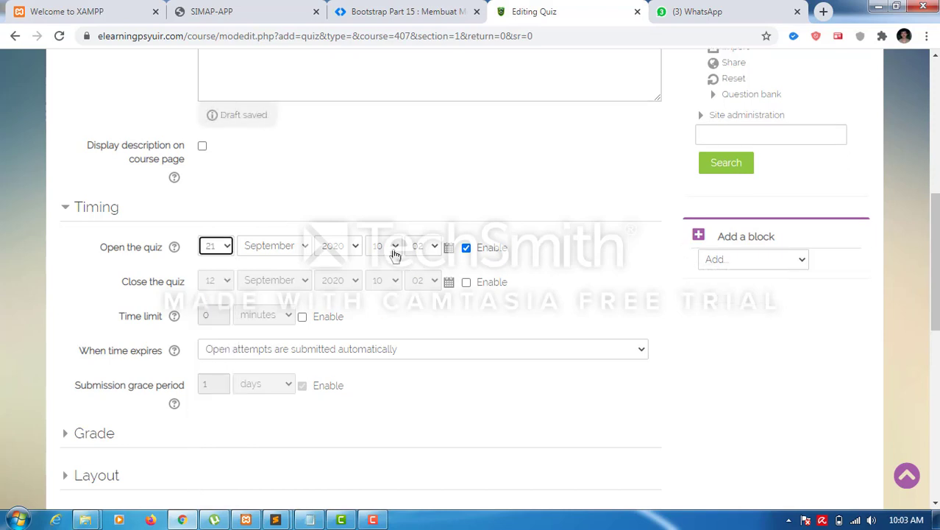
click(419, 251)
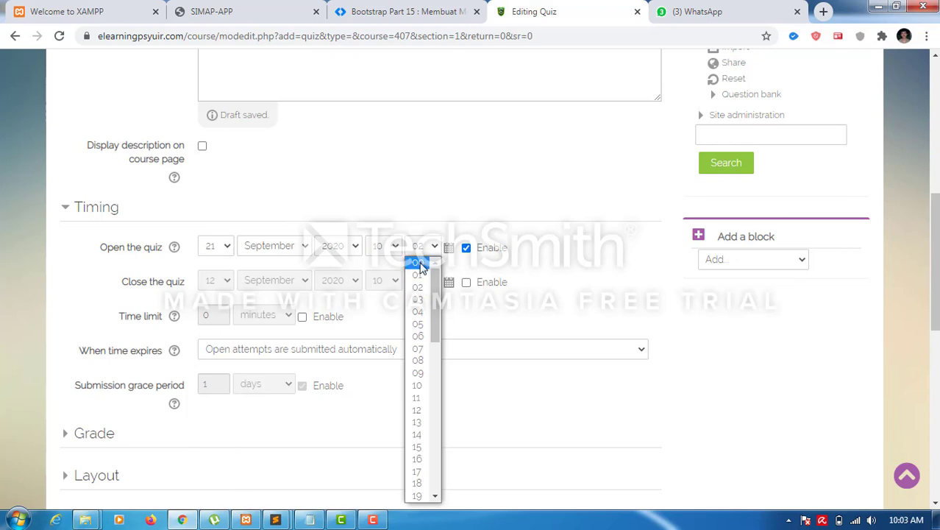
click(421, 265)
- Enable the quiz's closing time and set it to 21 September 2020, 11:00, leaving the time limit disabled
click(468, 284)
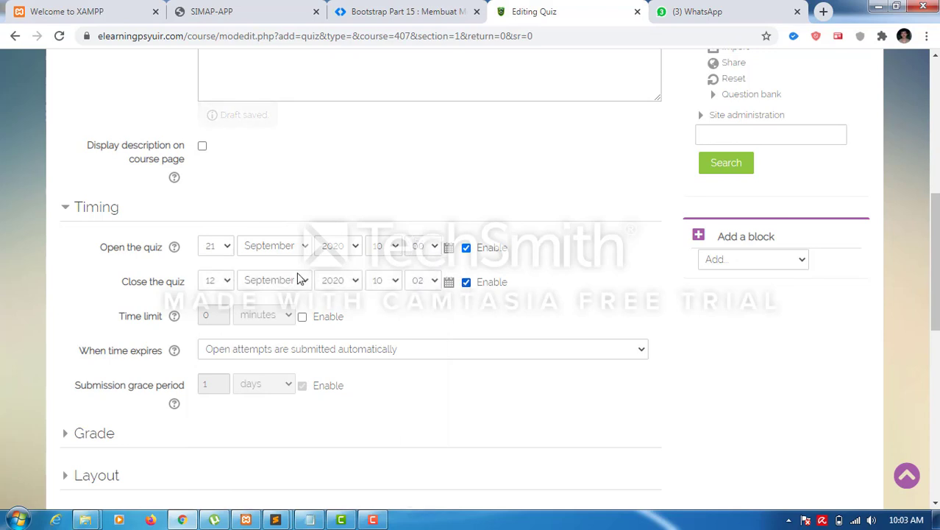
click(215, 284)
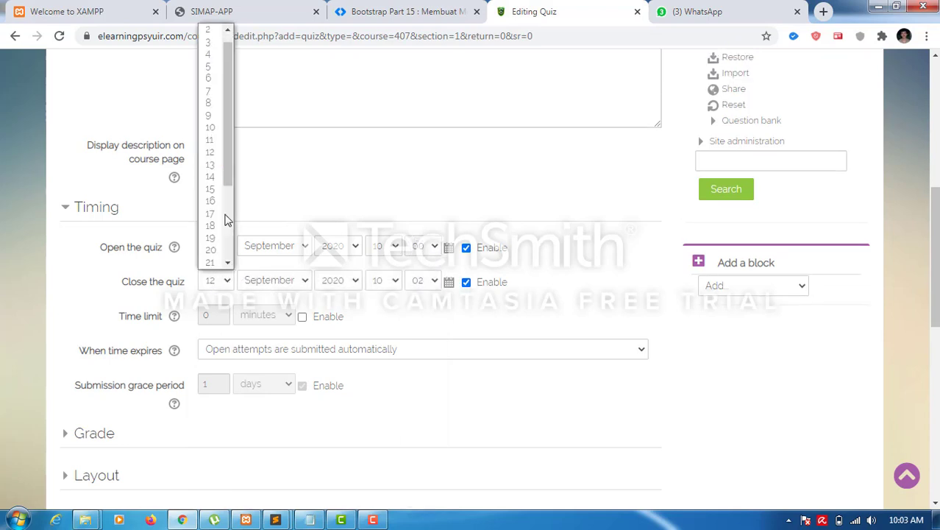
drag(228, 176, 229, 193)
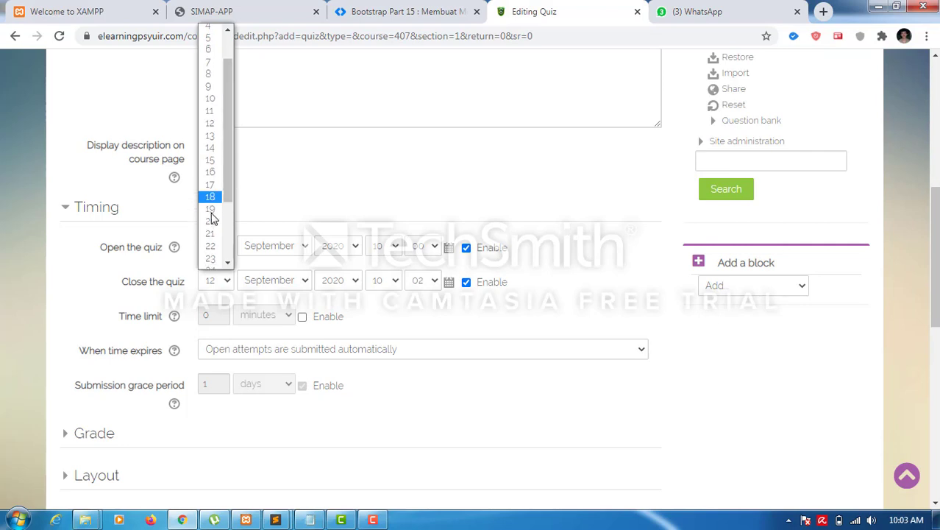
click(209, 232)
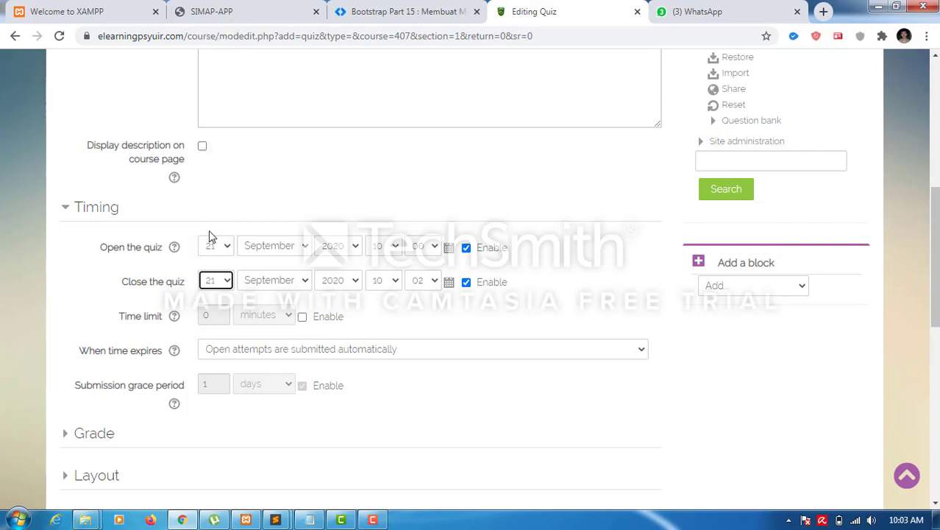
click(385, 287)
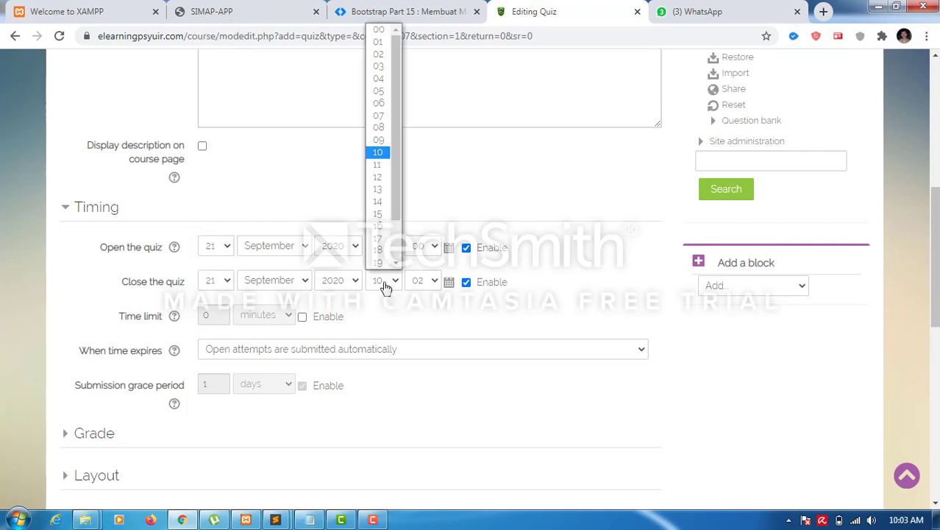
click(377, 164)
click(421, 284)
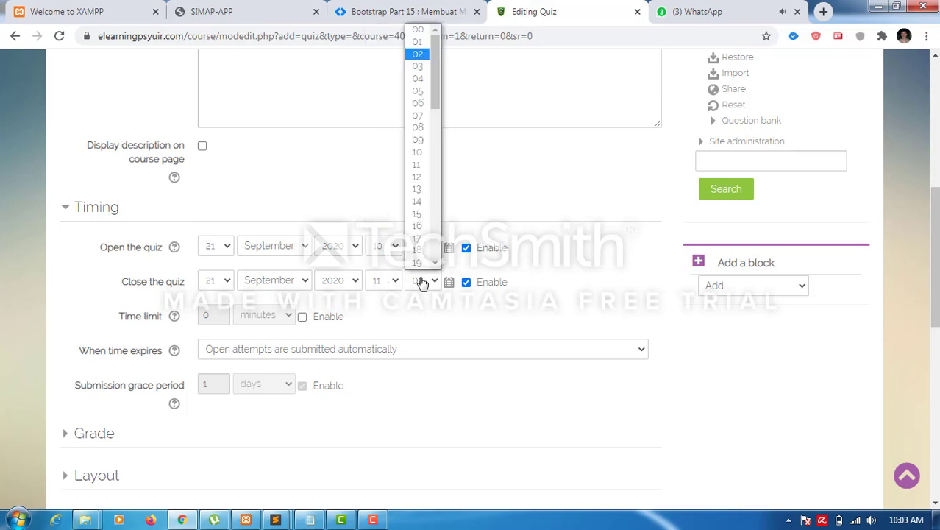
click(418, 30)
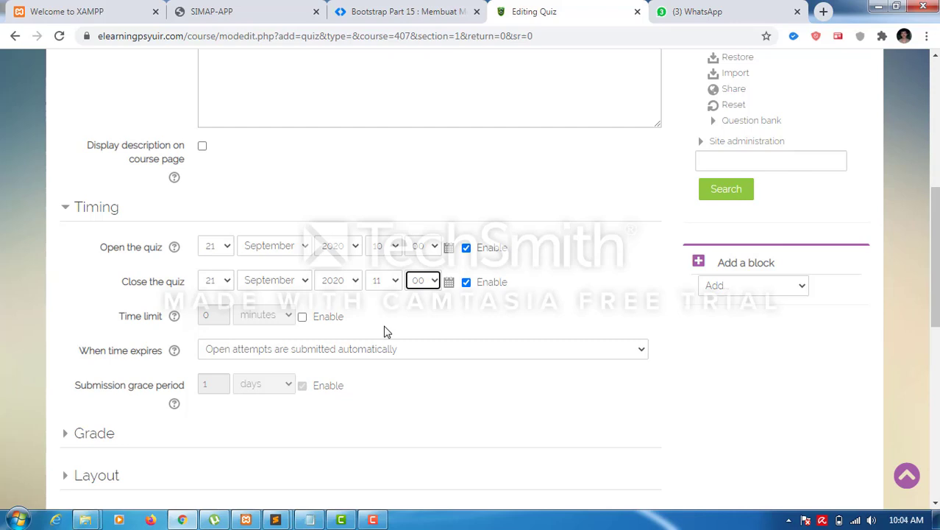
click(302, 317)
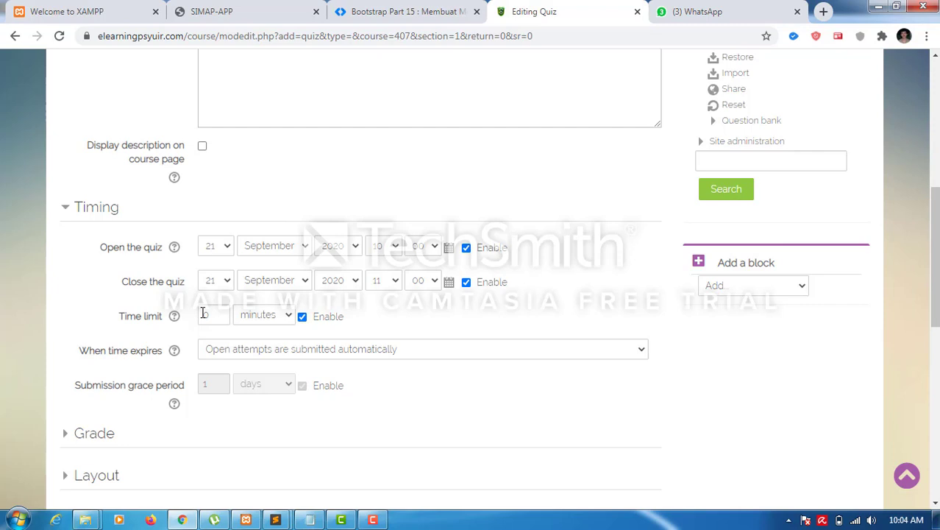
click(302, 317)
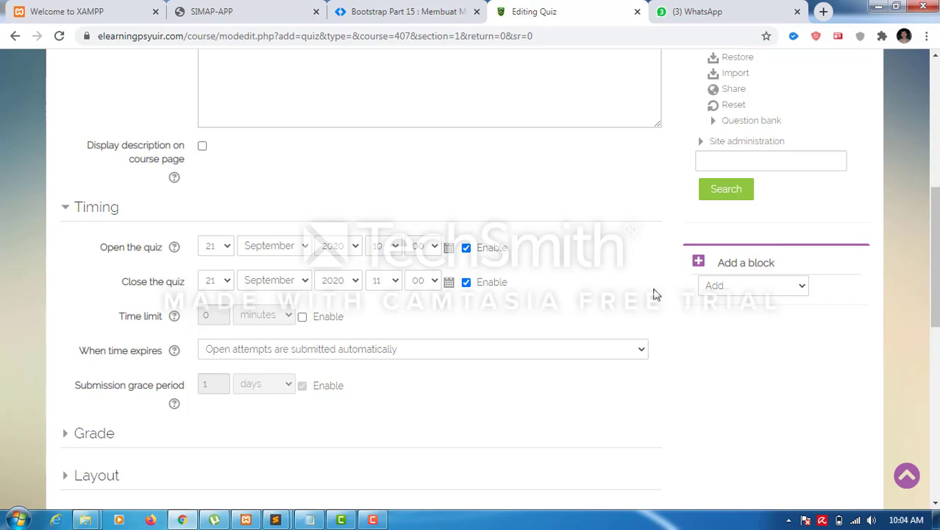
- Set the quiz's grade category to UTS and the attempts allowed to 1
drag(935, 235, 936, 276)
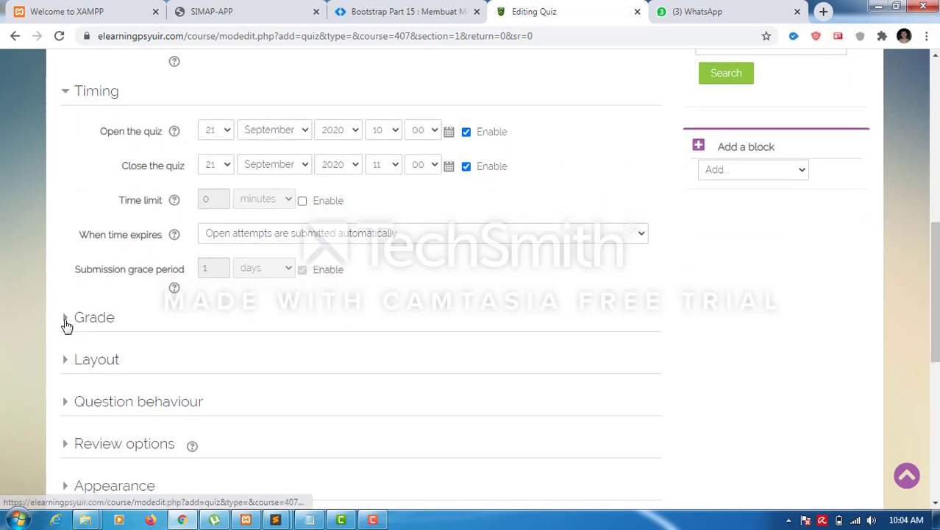
click(75, 321)
click(282, 359)
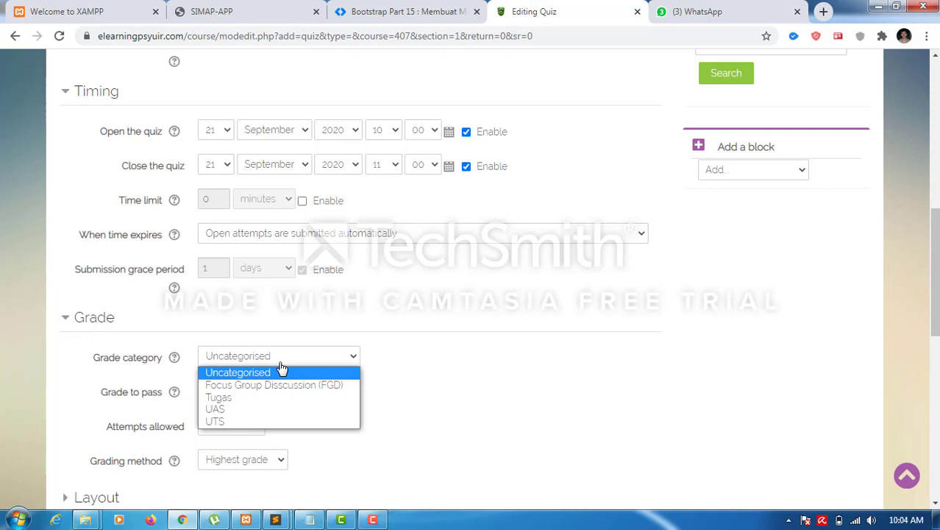
click(226, 421)
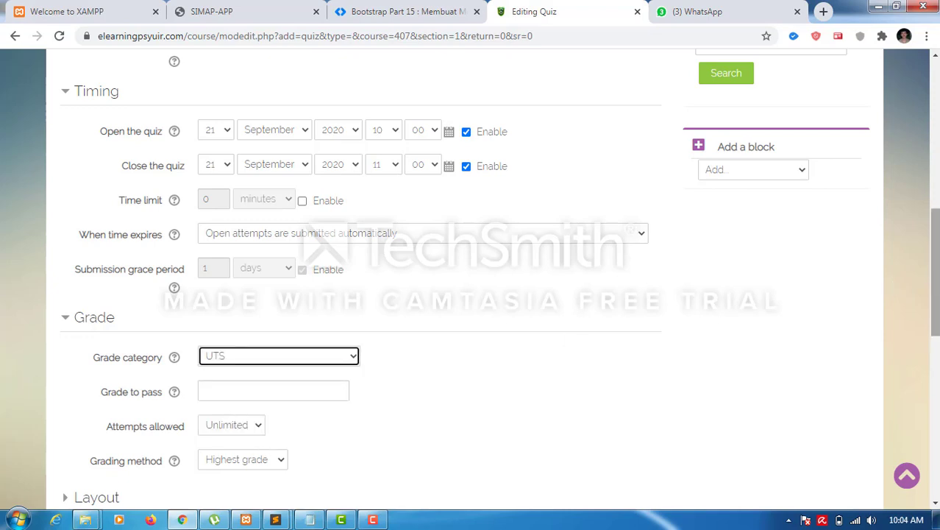
drag(934, 273, 935, 277)
scroll(432, 340, down, 2)
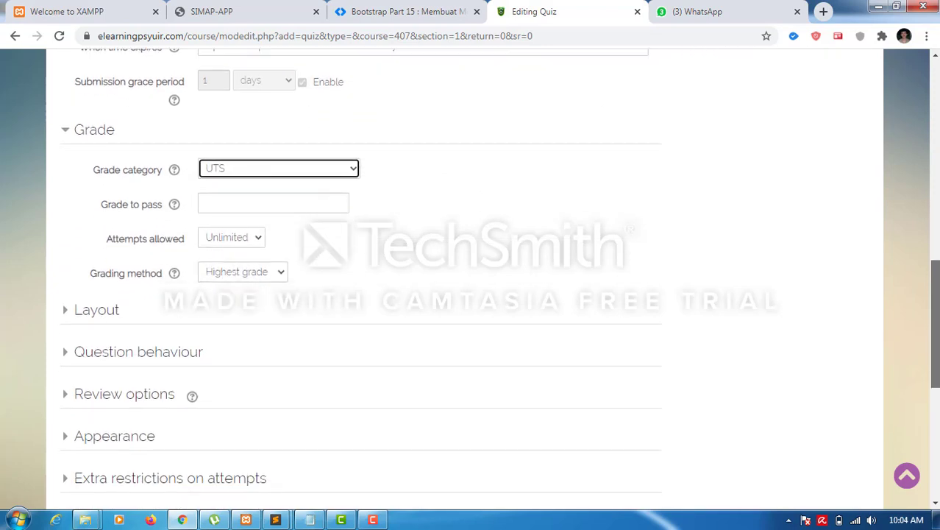
click(224, 239)
click(219, 269)
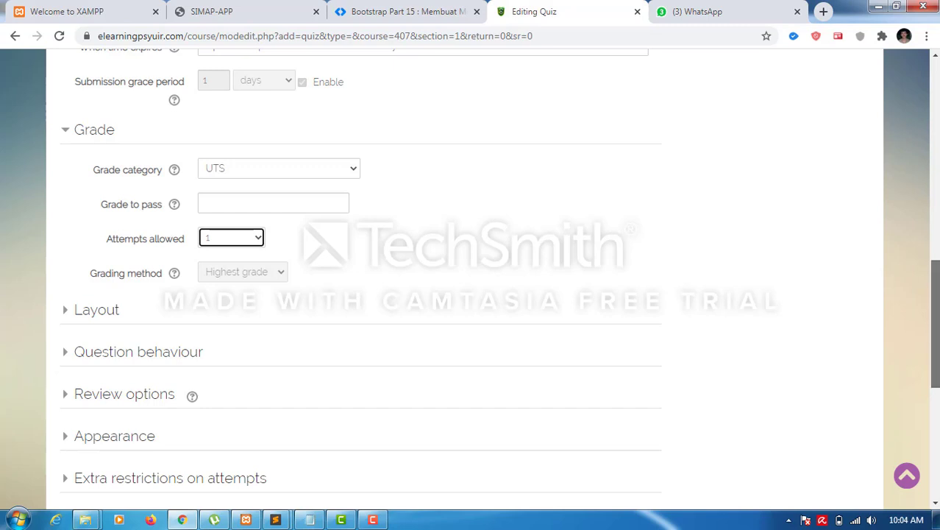
- Save the quiz back to the course and open Ujian Tengah Semester for editing its questions
drag(935, 288, 934, 399)
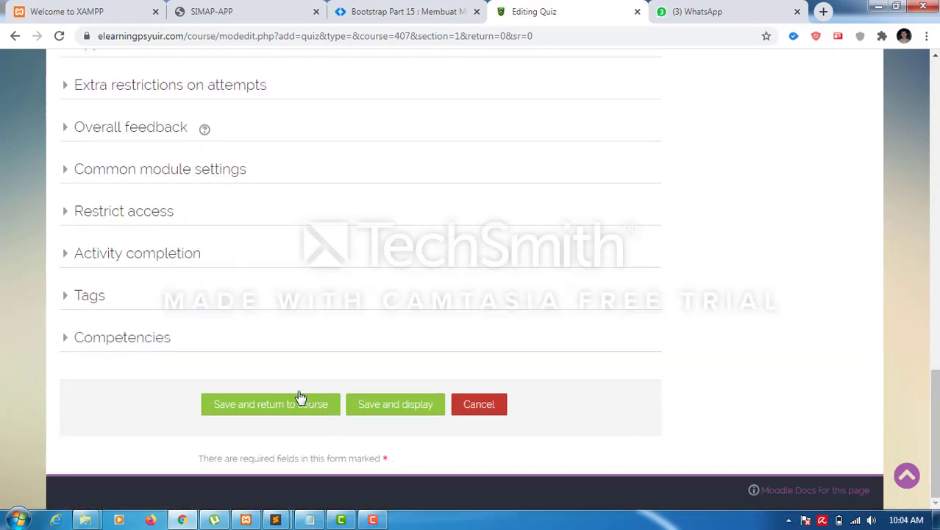
click(274, 405)
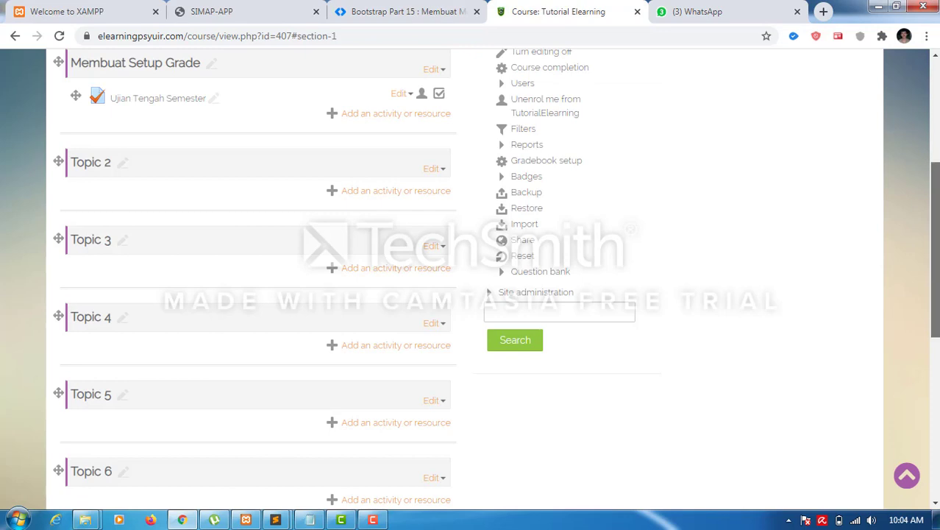
drag(934, 280, 934, 199)
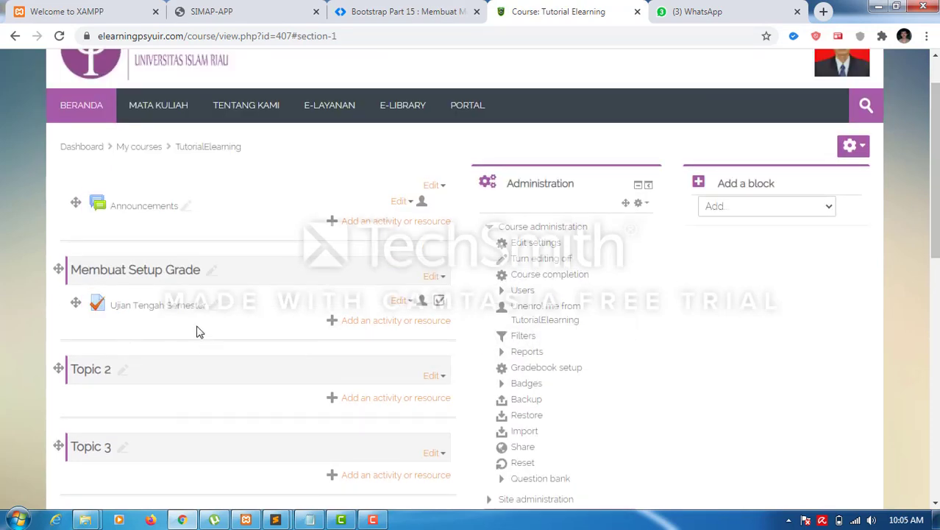
click(144, 312)
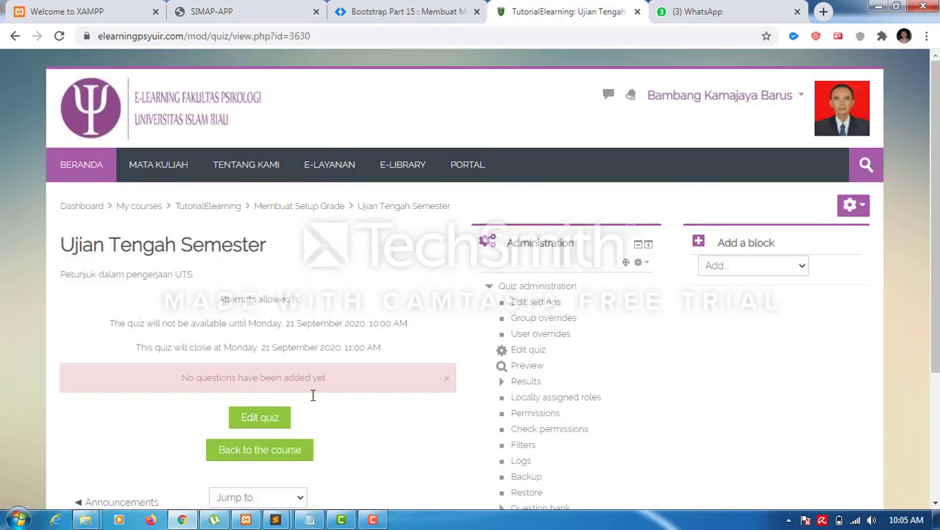
click(261, 421)
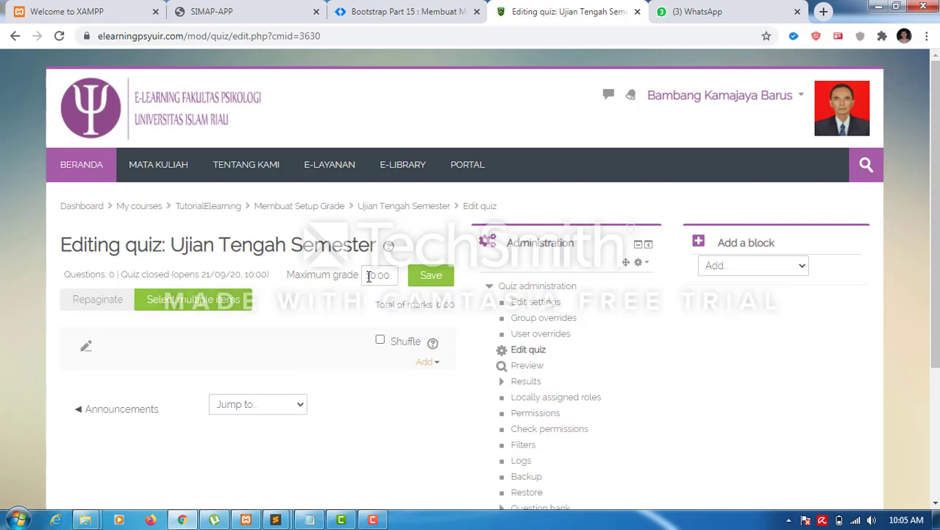
- Set the quiz's maximum grade to 20 and save it
drag(369, 275, 402, 276)
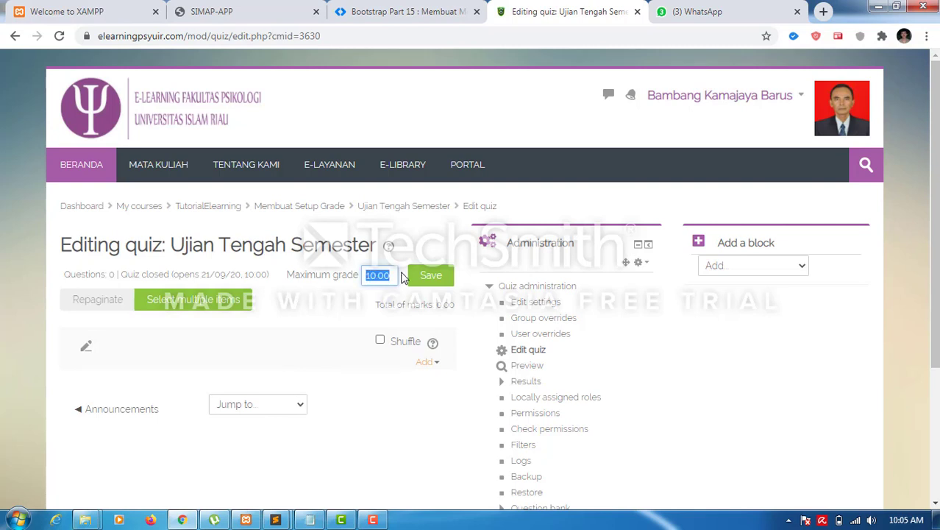
text(20)
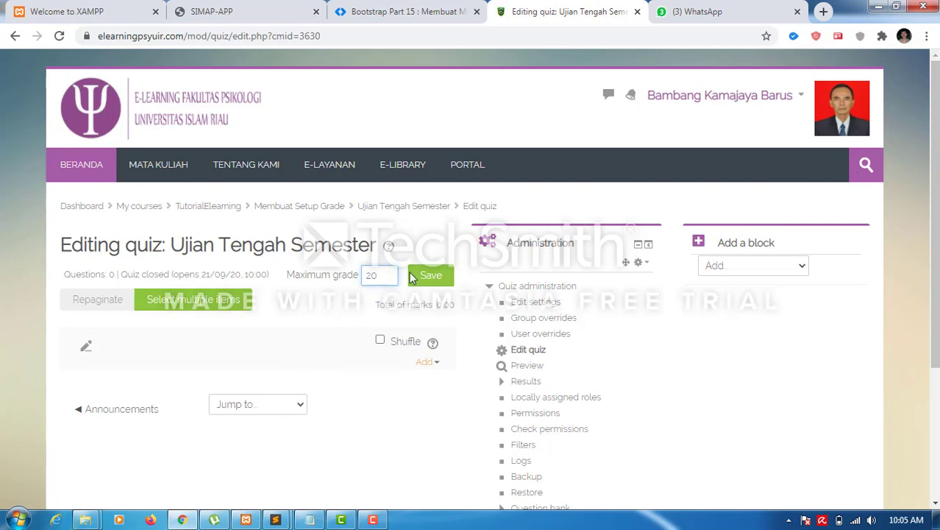
click(431, 276)
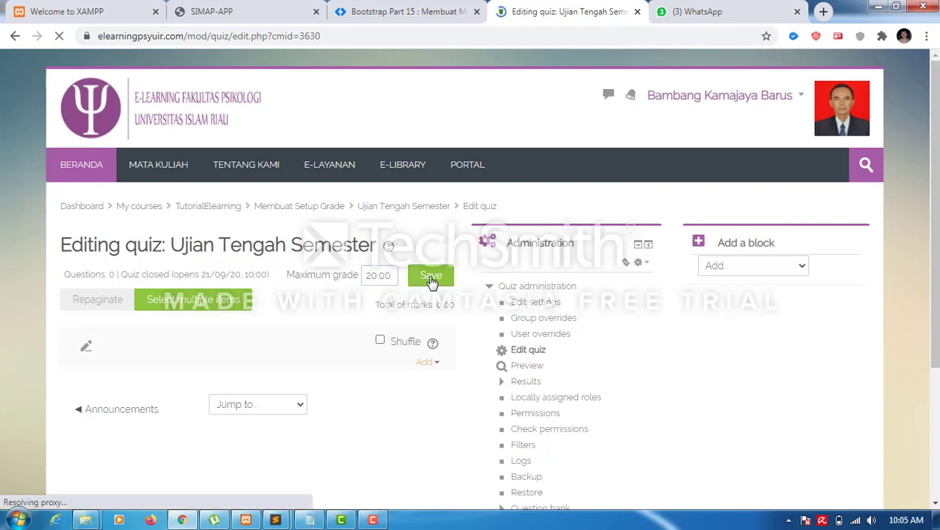
- Add all five essay questions from the TutorialElearning question bank to the quiz
click(427, 362)
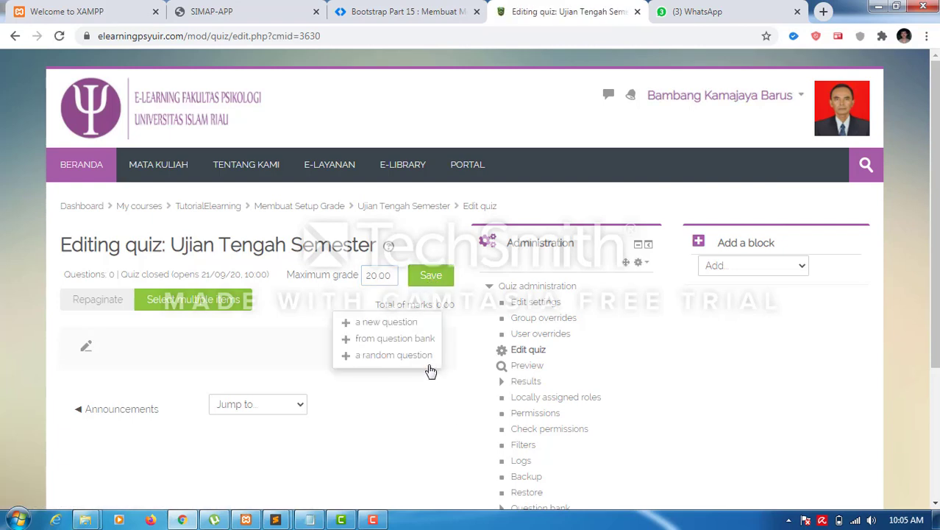
click(386, 338)
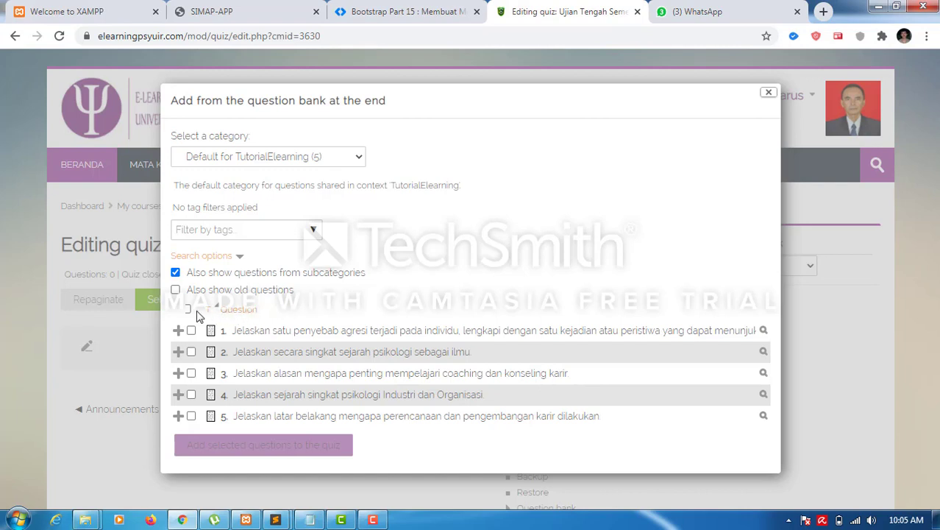
click(188, 310)
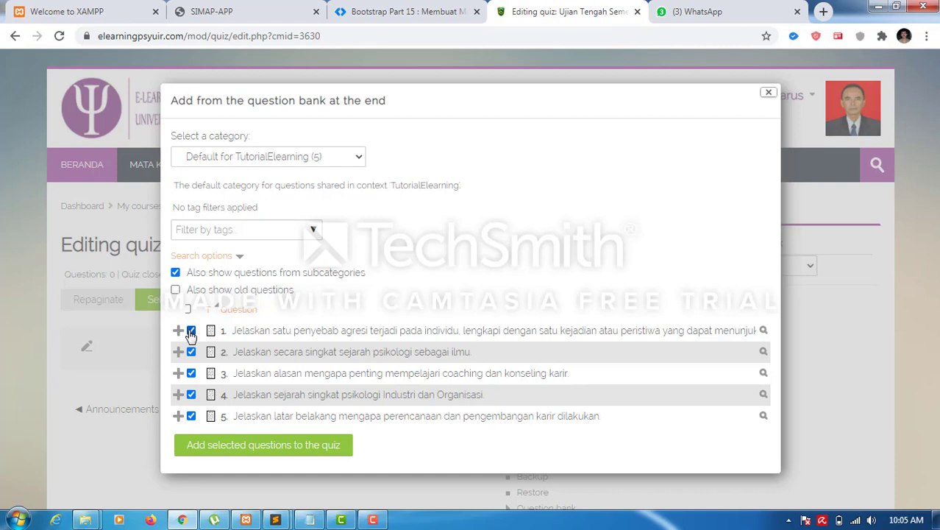
click(191, 331)
click(192, 374)
click(192, 395)
click(192, 374)
click(189, 311)
click(255, 446)
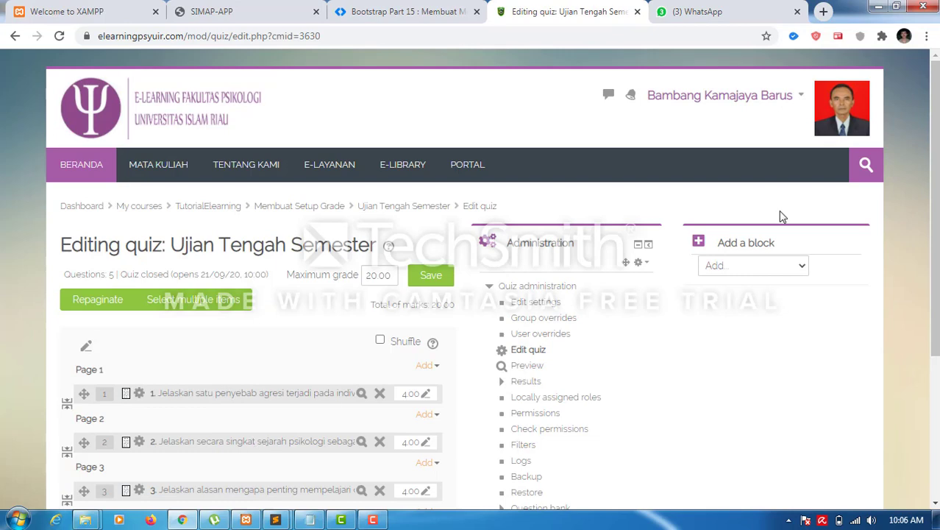
- Set the maximum mark of question 2 to 5 and of question 1 to 3
scroll(781, 214, down, 2)
scroll(517, 486, down, 1)
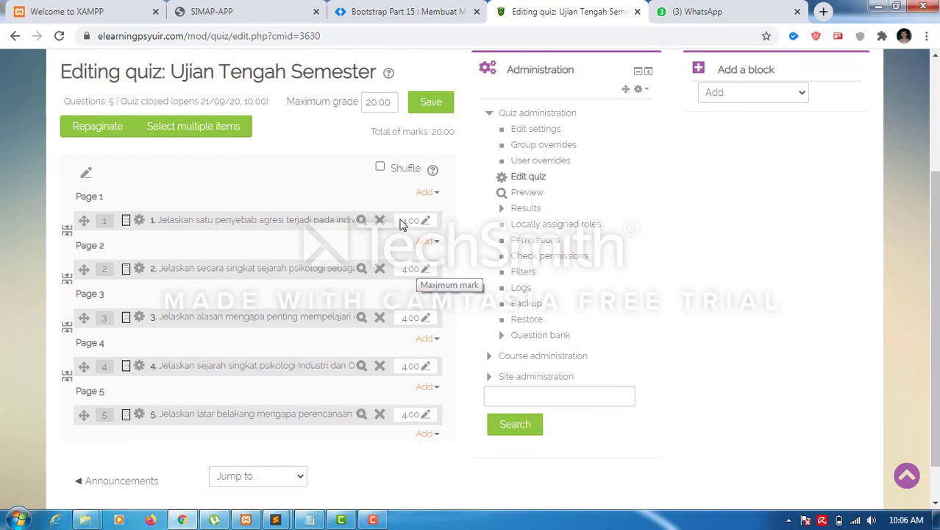
click(426, 269)
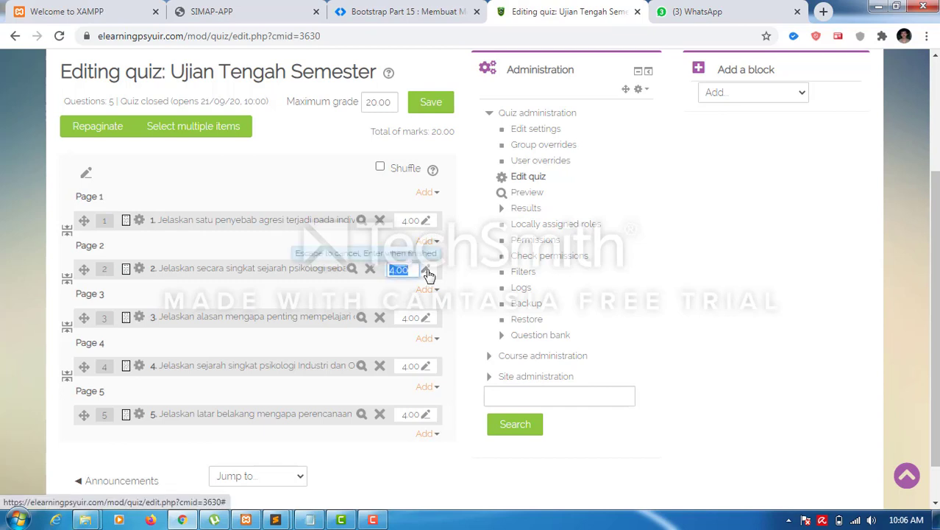
text(5)
key(Return)
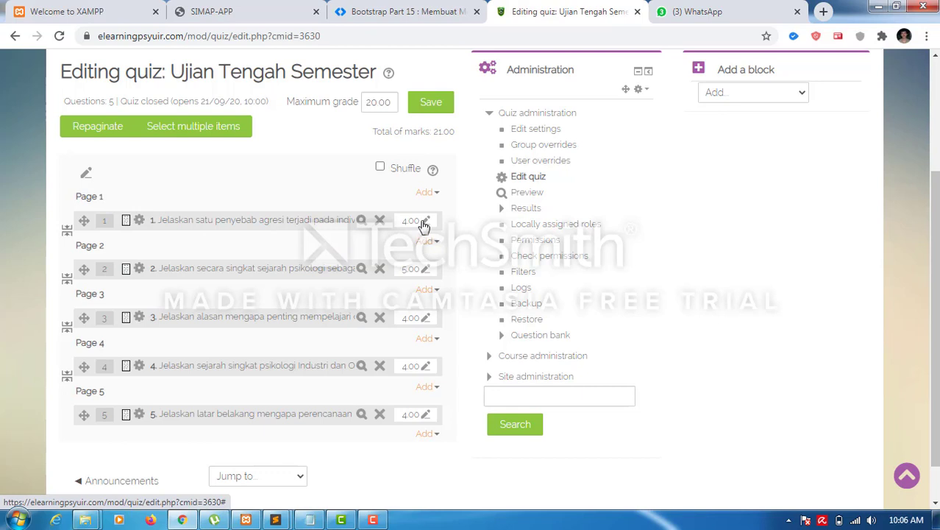
click(425, 222)
text(3)
key(Return)
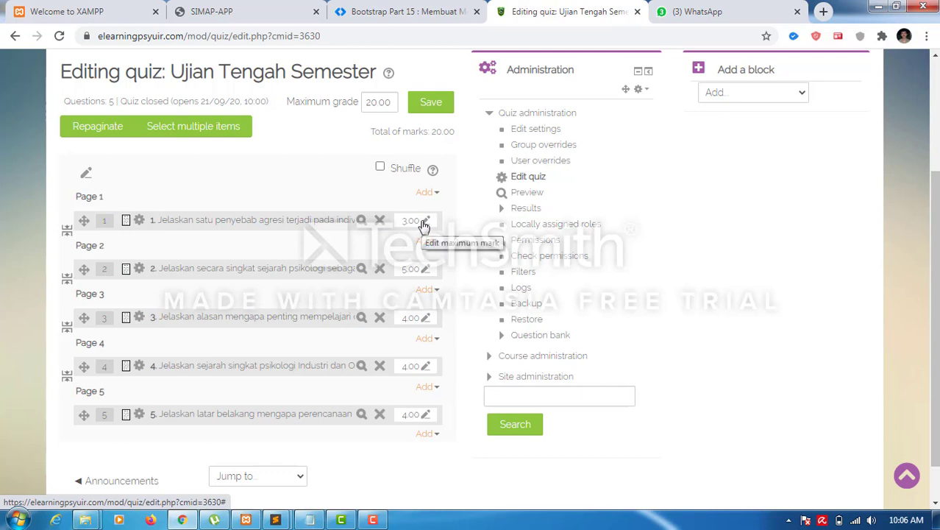
- Restore the maximum marks of questions 1 and 2 to 4 each
click(425, 222)
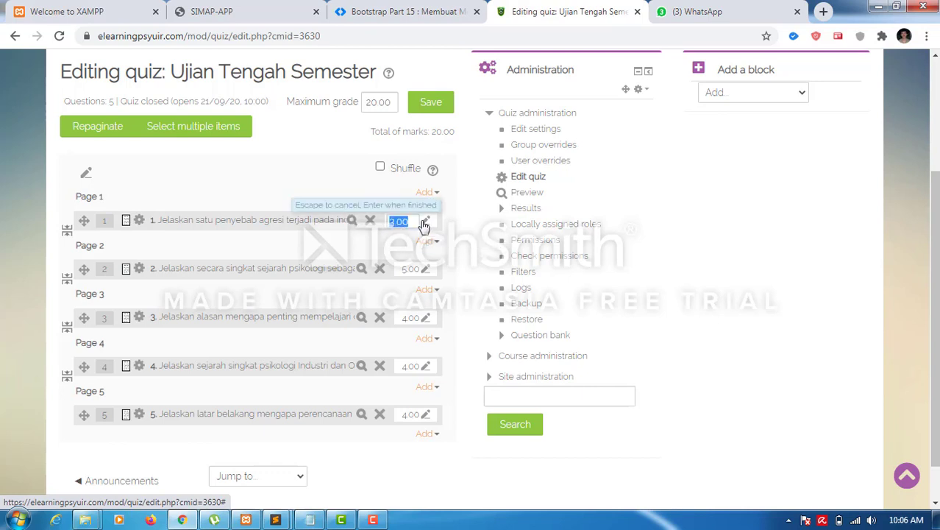
text(4)
key(Return)
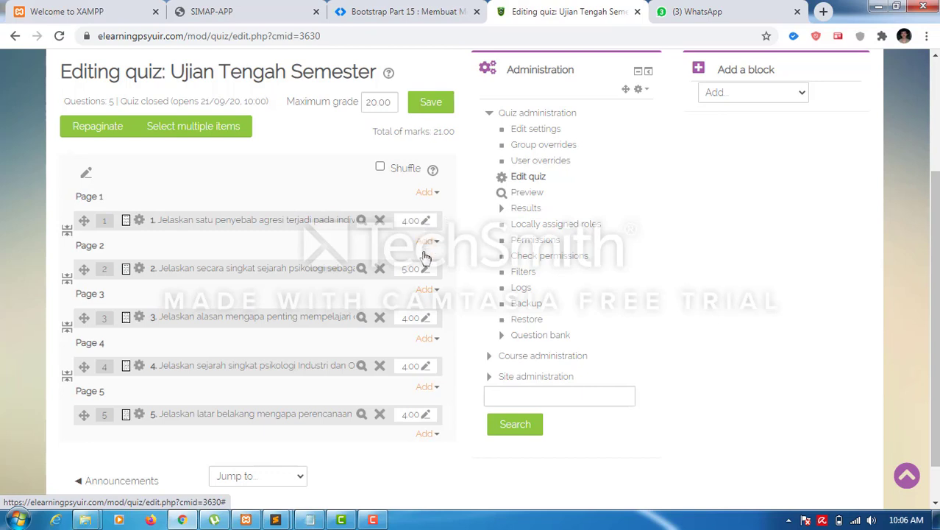
click(426, 270)
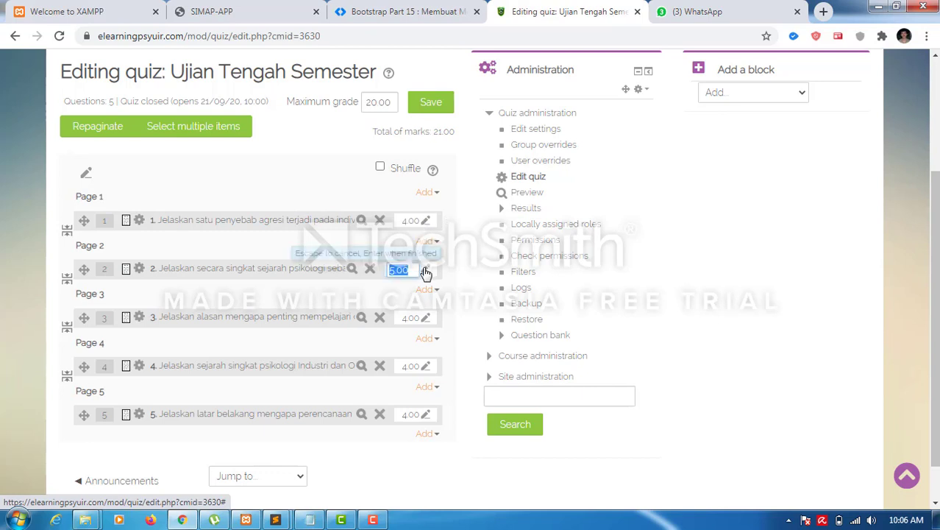
text(4)
key(Return)
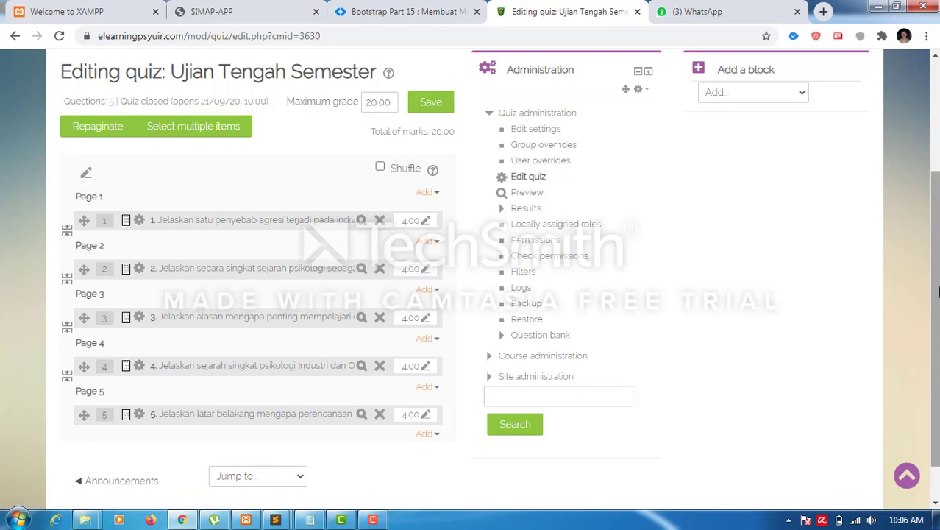
- Return to the Tutorial Elearning course from the dashboard and open the Ujian Tengah Semester quiz to review its availability information
scroll(938, 292, down, 1)
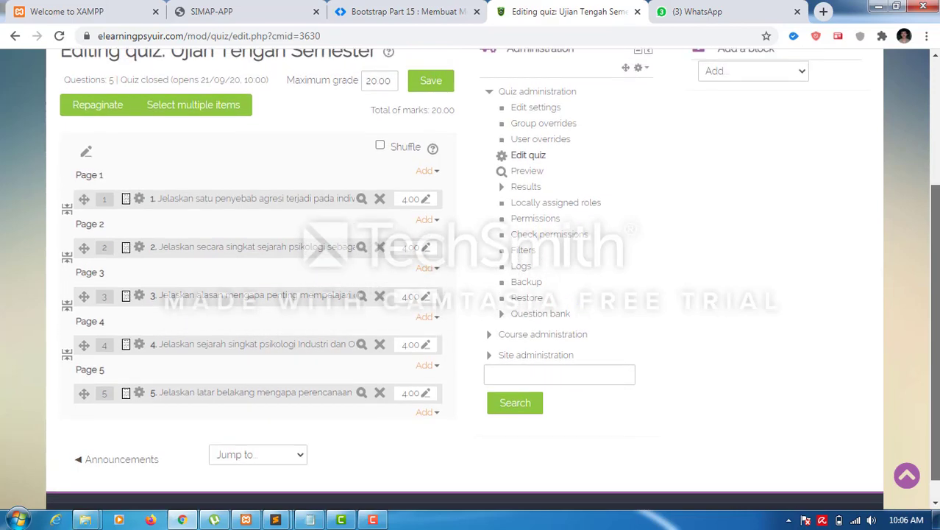
scroll(938, 292, up, 3)
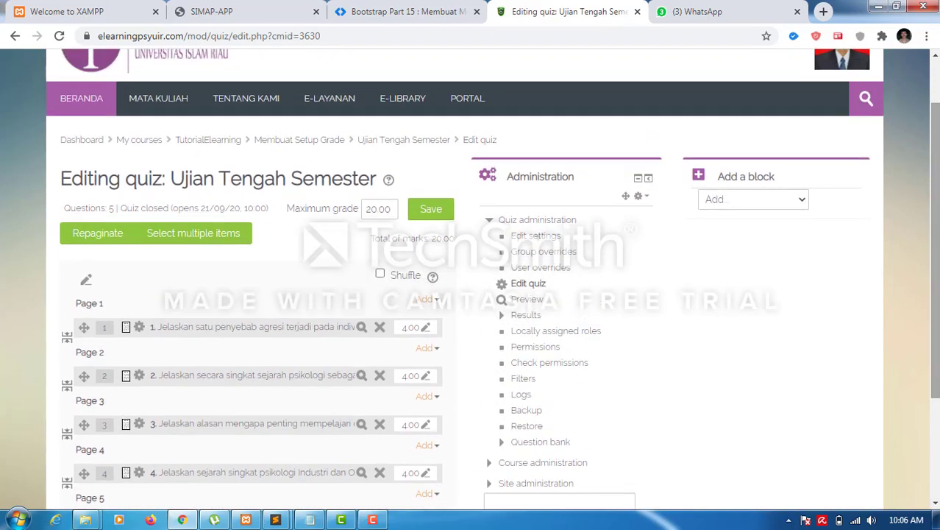
click(81, 141)
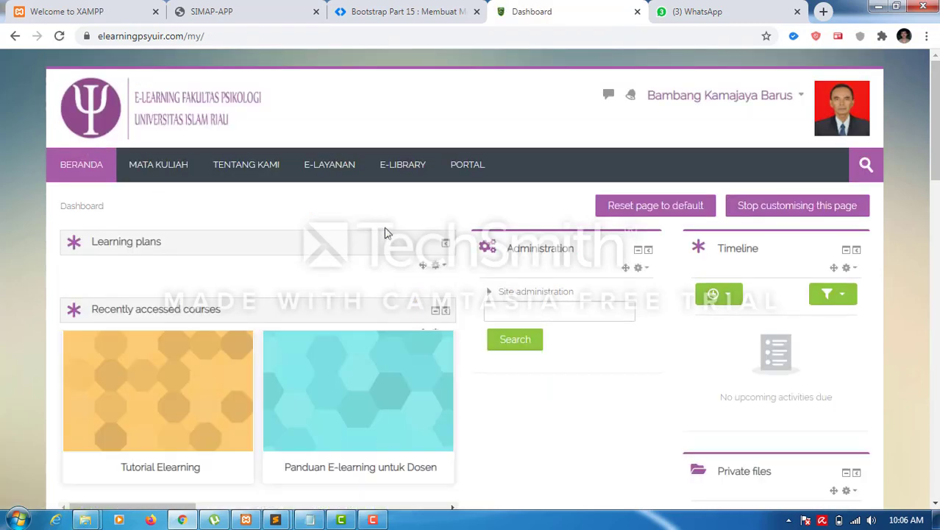
scroll(856, 81, down, 3)
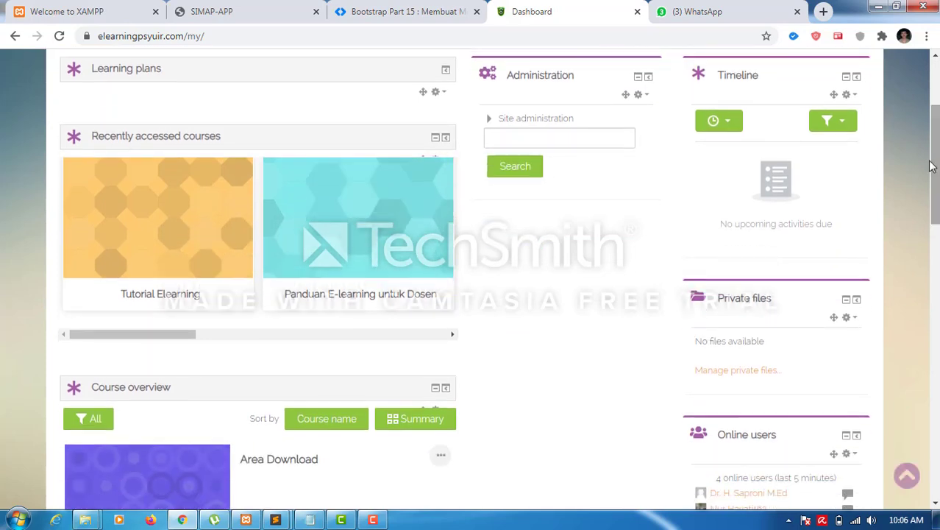
click(161, 302)
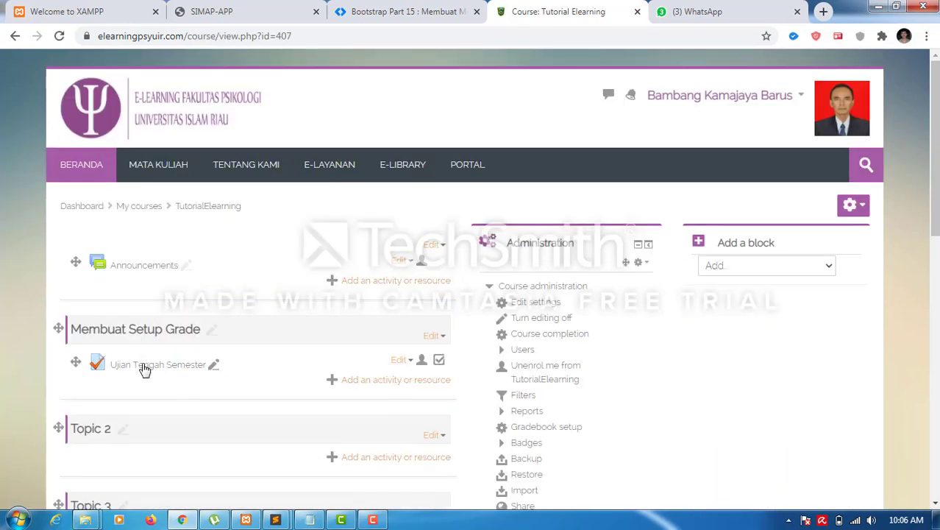
click(145, 370)
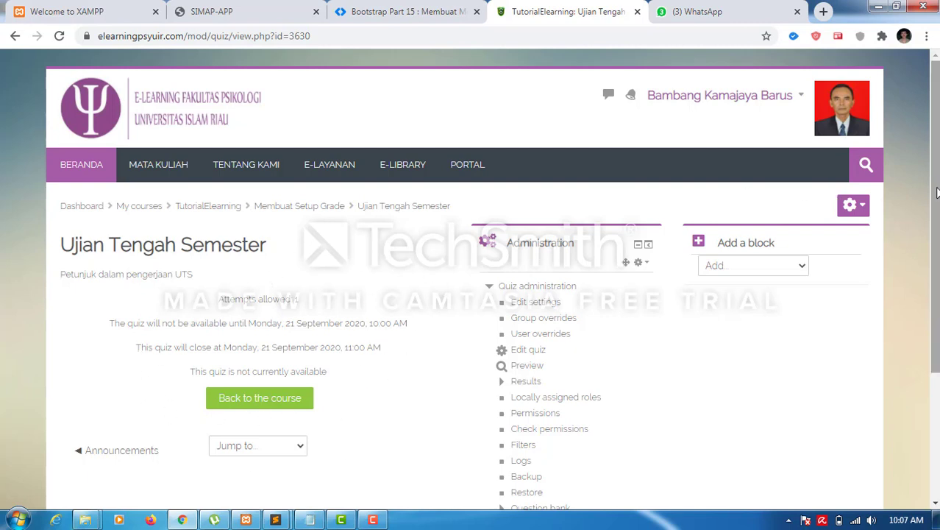
mouse_move(936, 200)
mouse_down()
mouse_move(936, 310)
mouse_move(936, 181)
mouse_up()
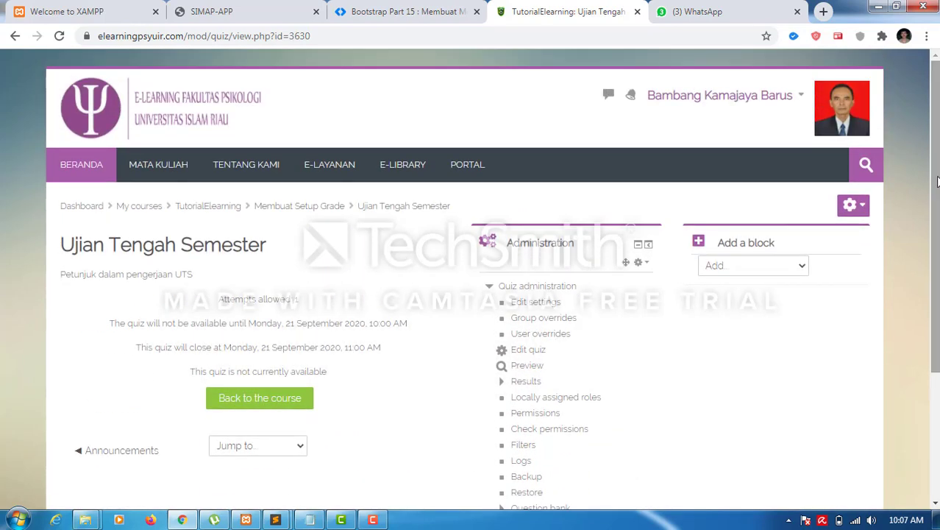